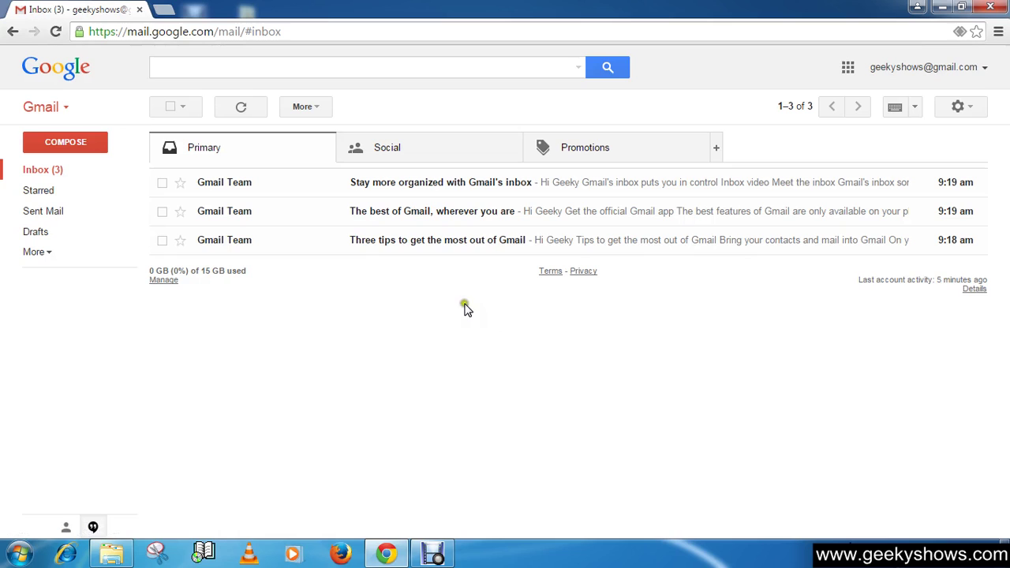
- Select Enable IMAP on Gmail's Forwarding and POP/IMAP settings tab and save the change
click(966, 110)
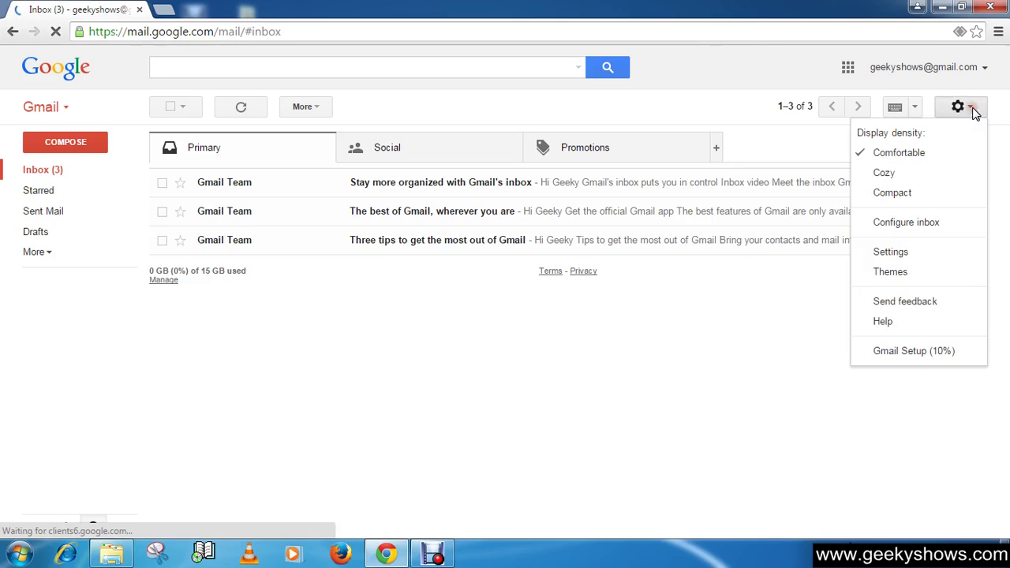
click(896, 257)
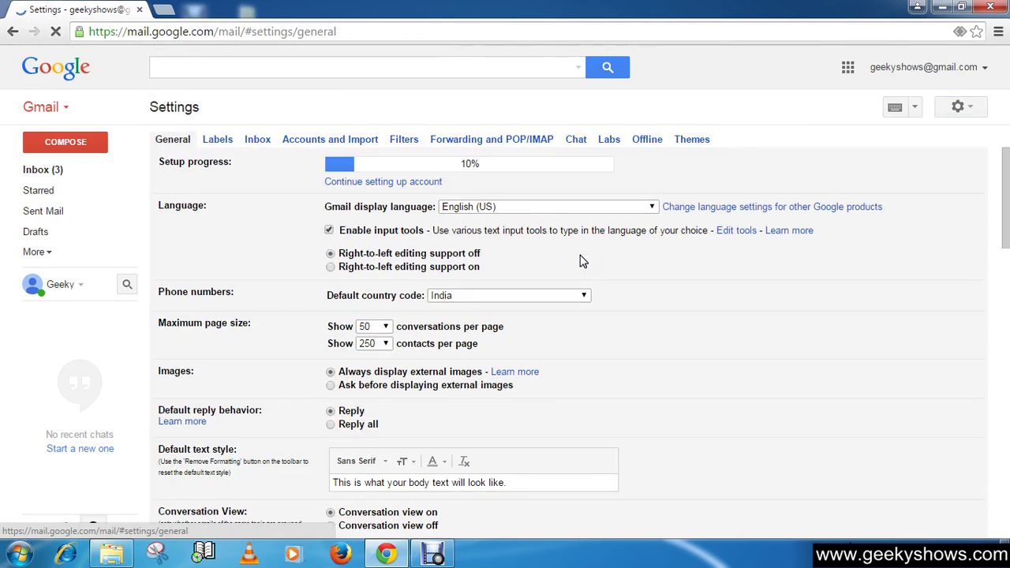
click(479, 141)
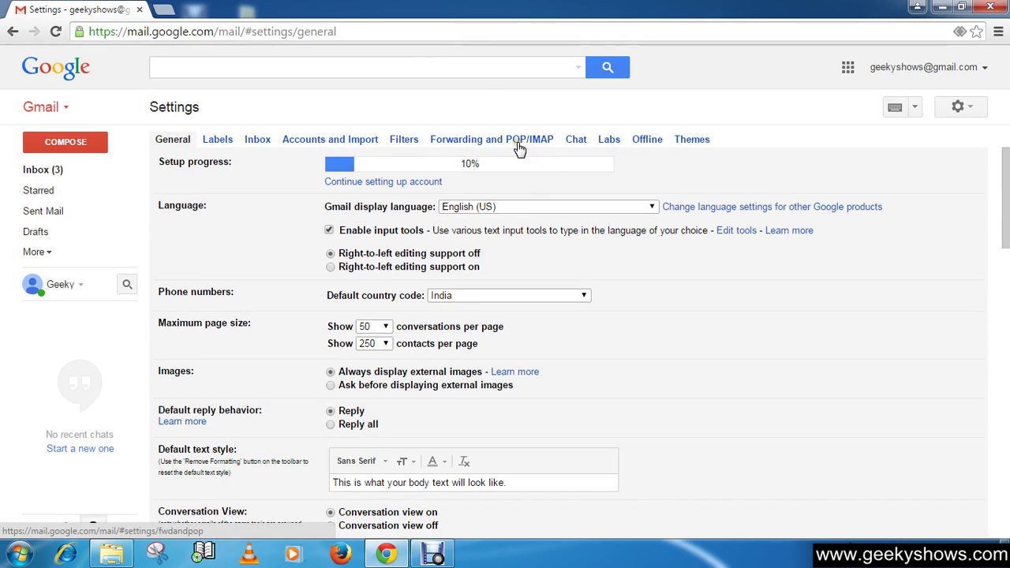
click(502, 143)
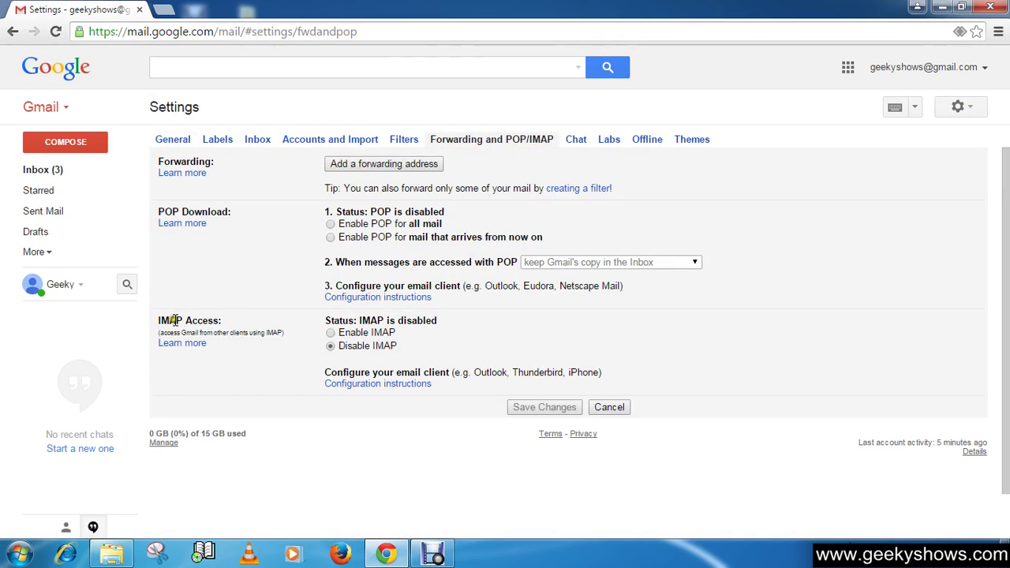
click(330, 332)
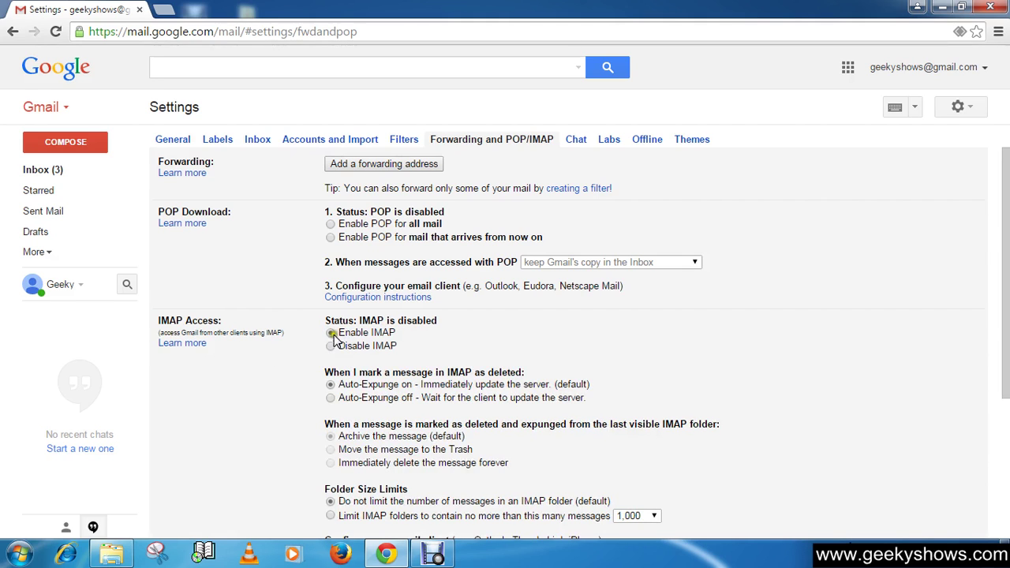
scroll(428, 337, down, 3)
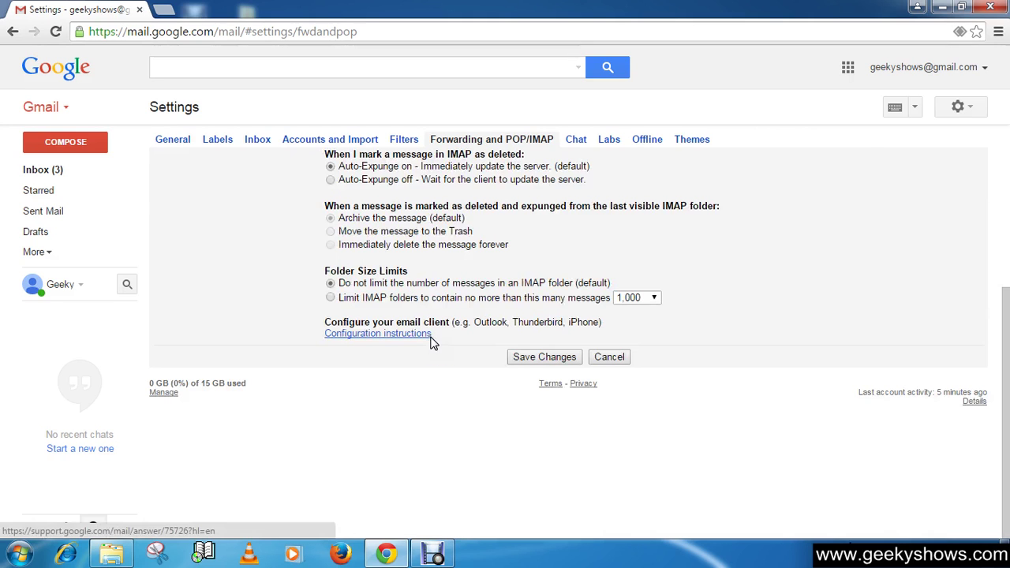
click(531, 357)
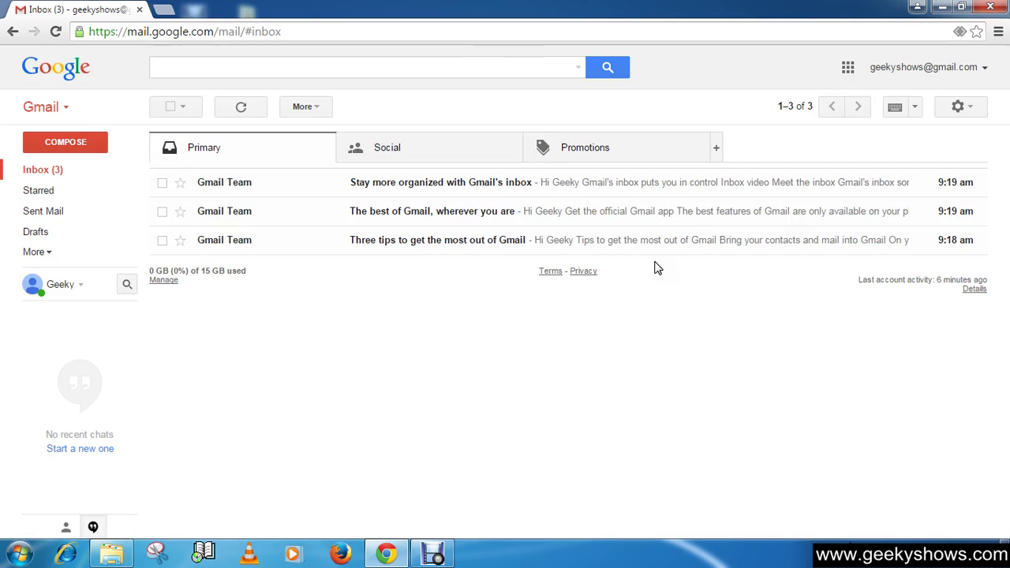
- Launch Microsoft Outlook 2010 from the Windows Start menu
click(525, 289)
click(16, 554)
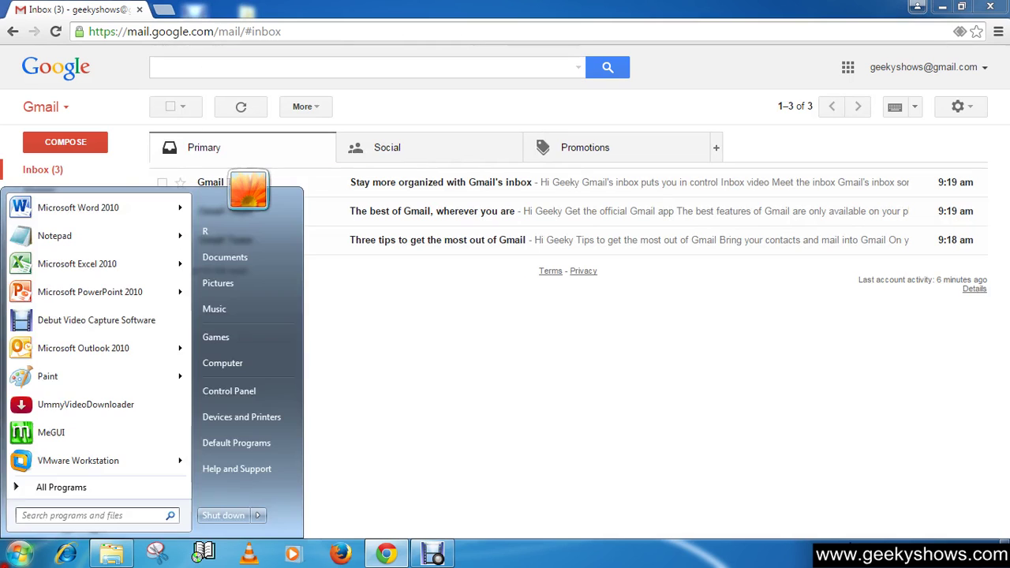
click(95, 352)
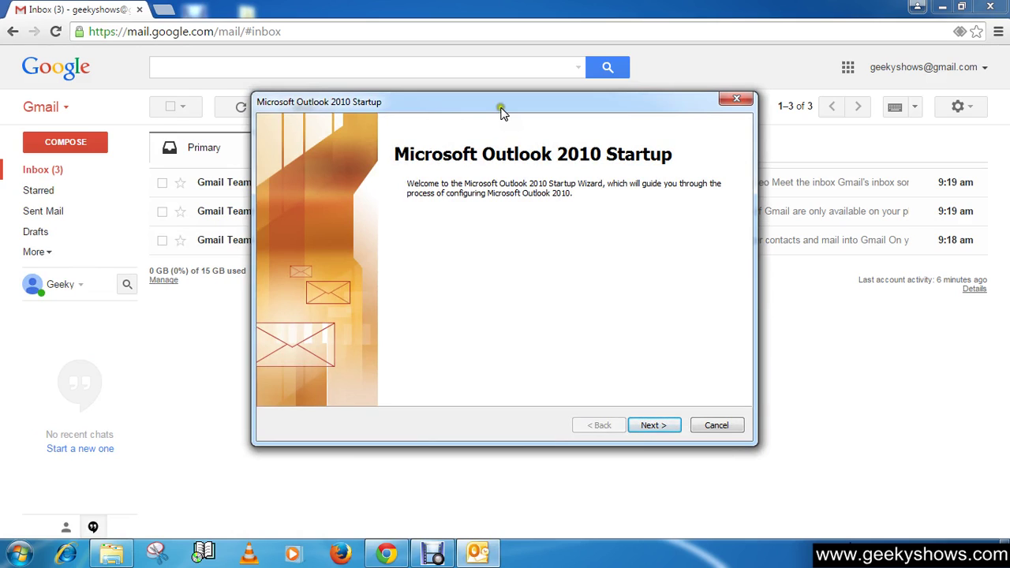
- Get past the welcome page, agree to set up an e-mail account, and choose manual server configuration
click(649, 424)
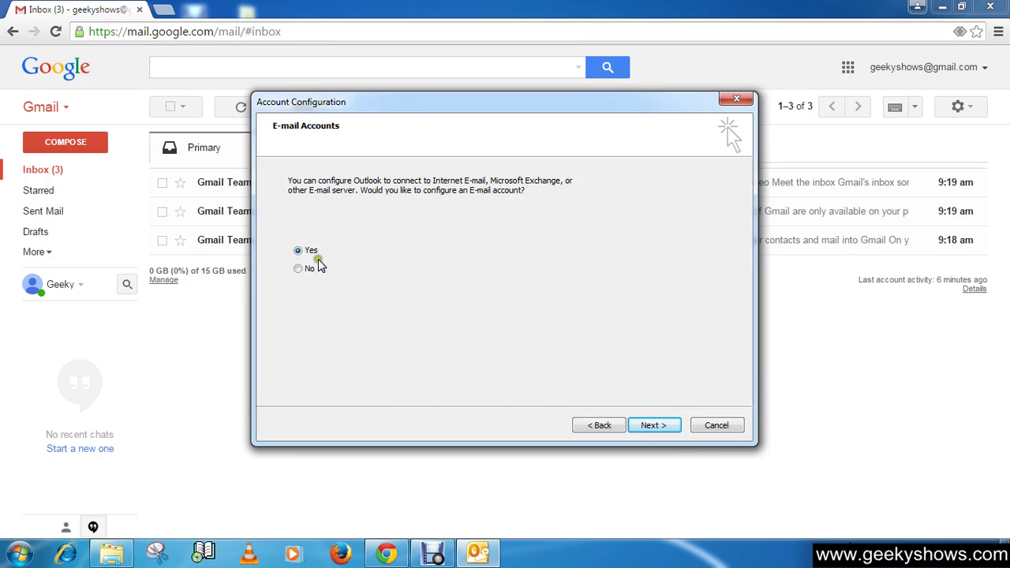
click(651, 425)
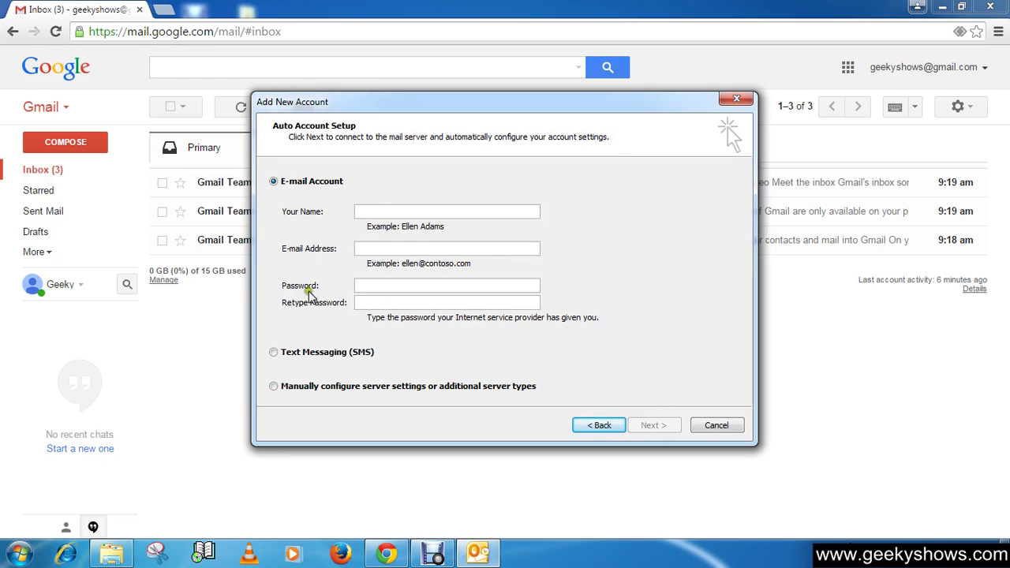
click(274, 387)
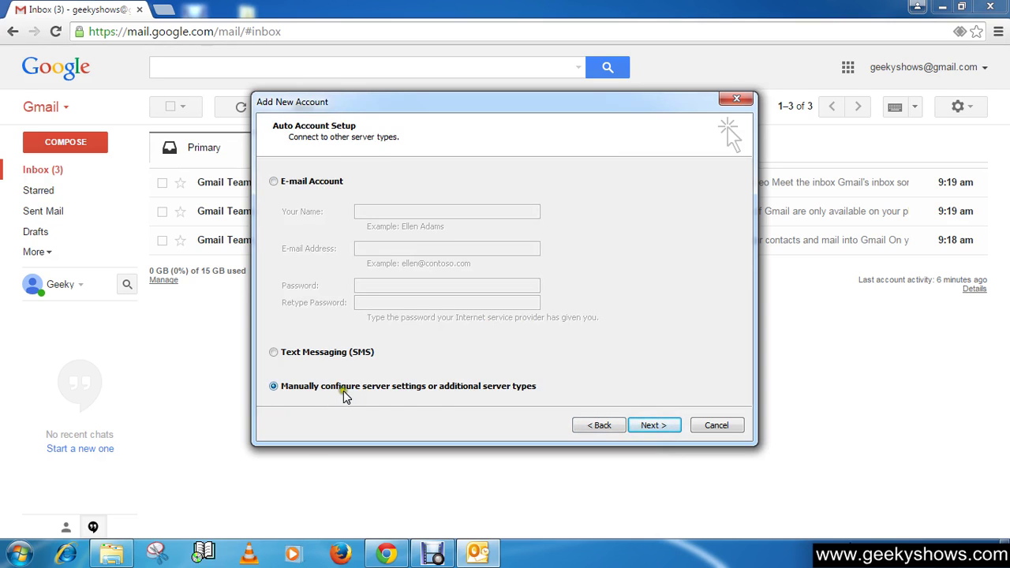
click(643, 427)
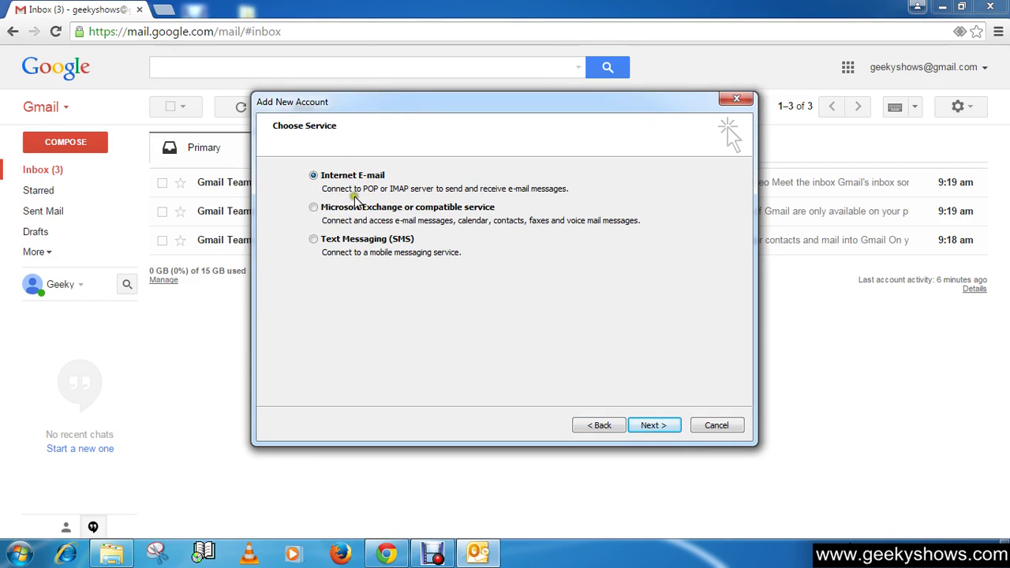
- Choose Internet E-mail, enter the display name and Gmail address, and set Account Type to IMAP
click(650, 425)
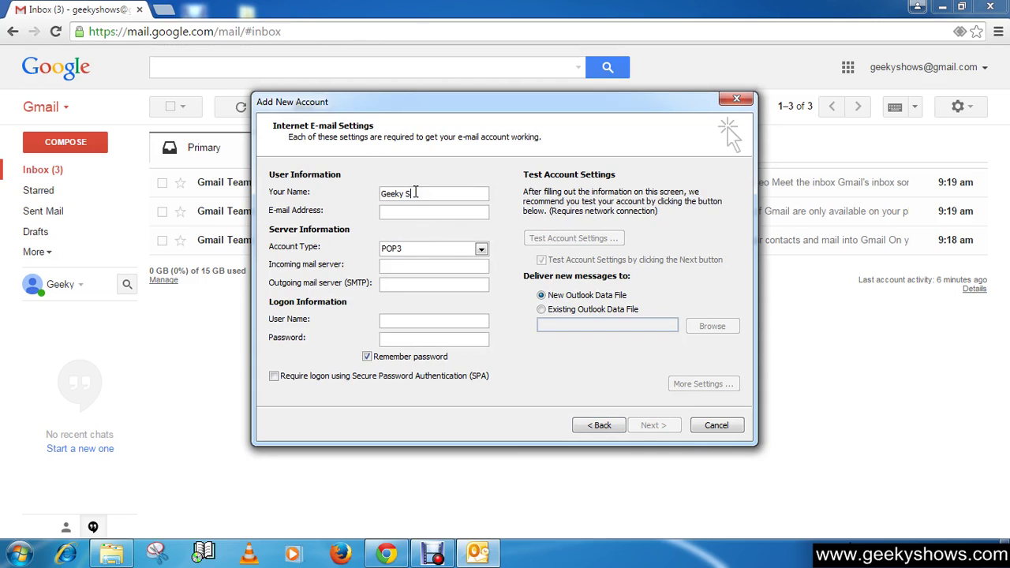
click(398, 216)
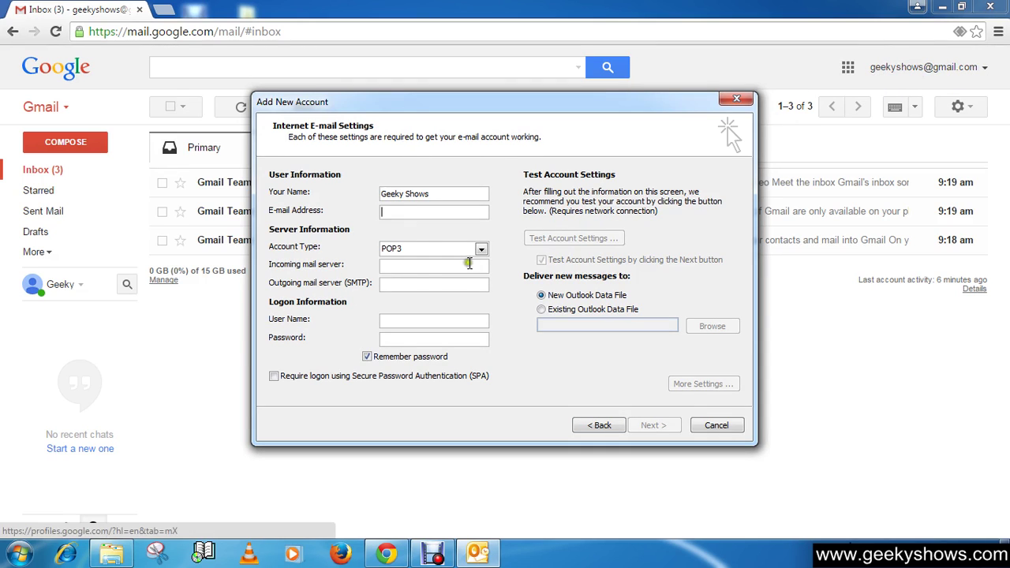
click(409, 213)
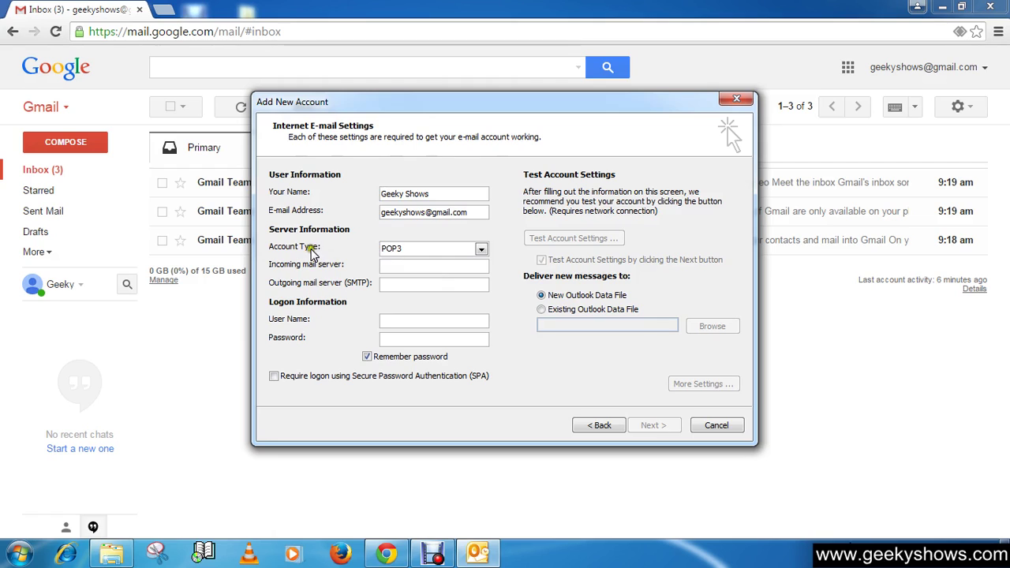
click(425, 251)
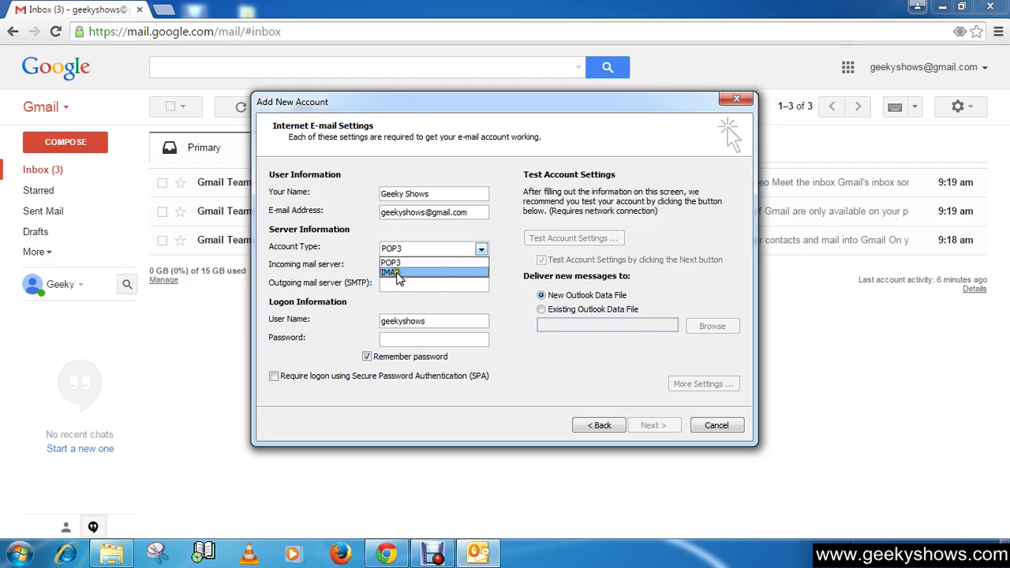
click(399, 276)
click(412, 266)
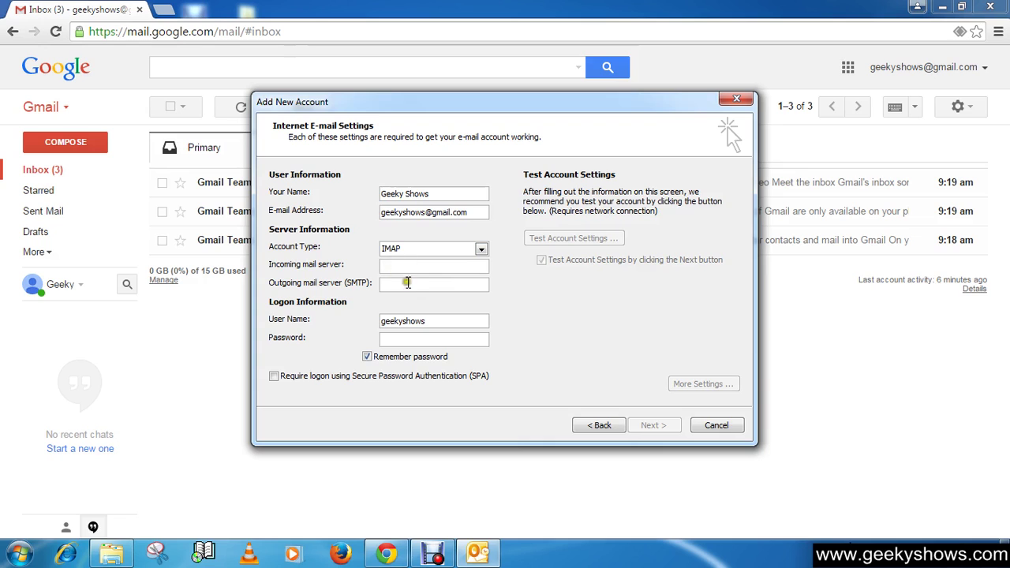
- Back in Chrome, reopen Gmail Settings and review IMAP Access on the Forwarding and POP/IMAP tab
click(477, 6)
click(978, 69)
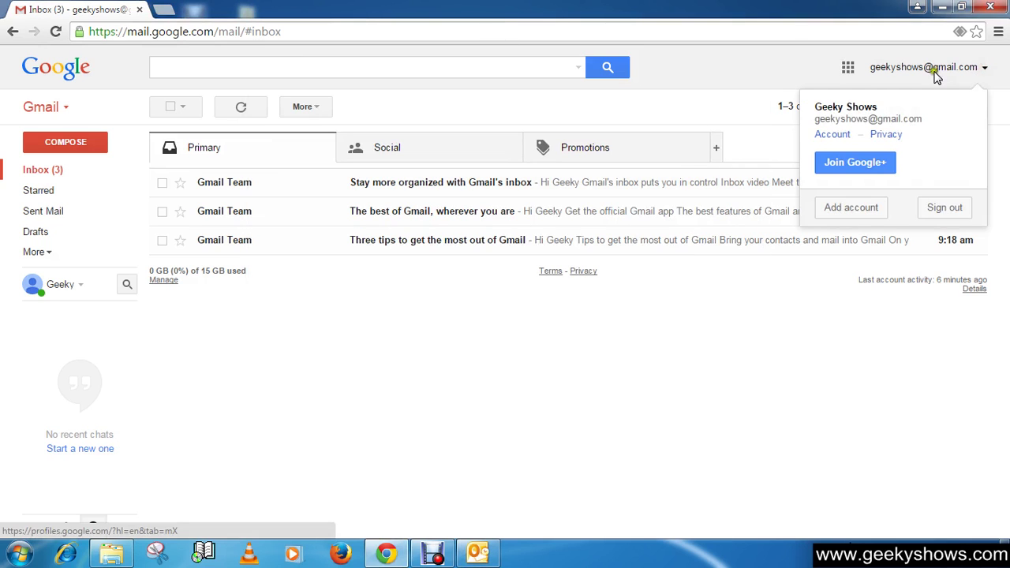
click(777, 56)
click(971, 108)
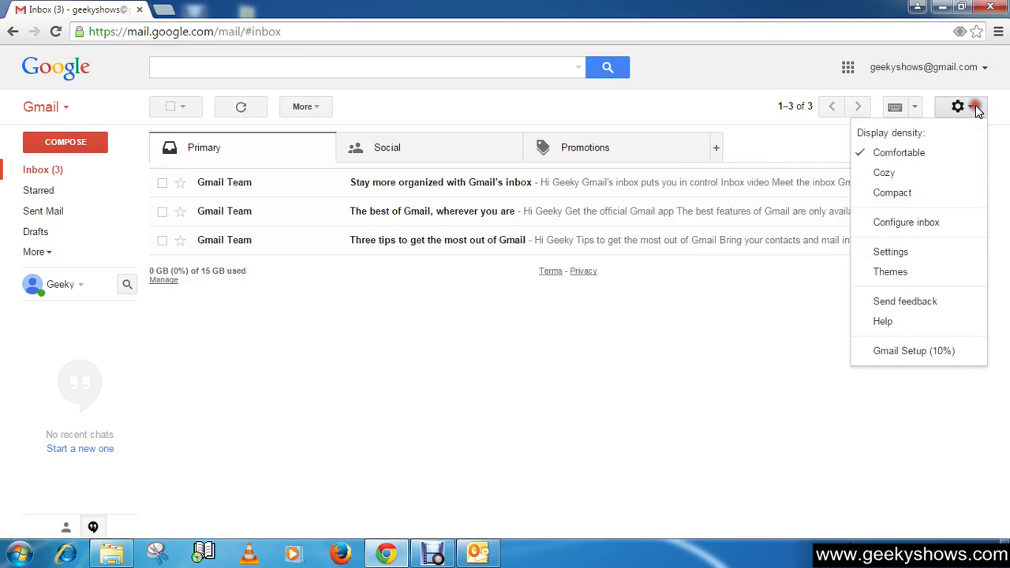
click(899, 254)
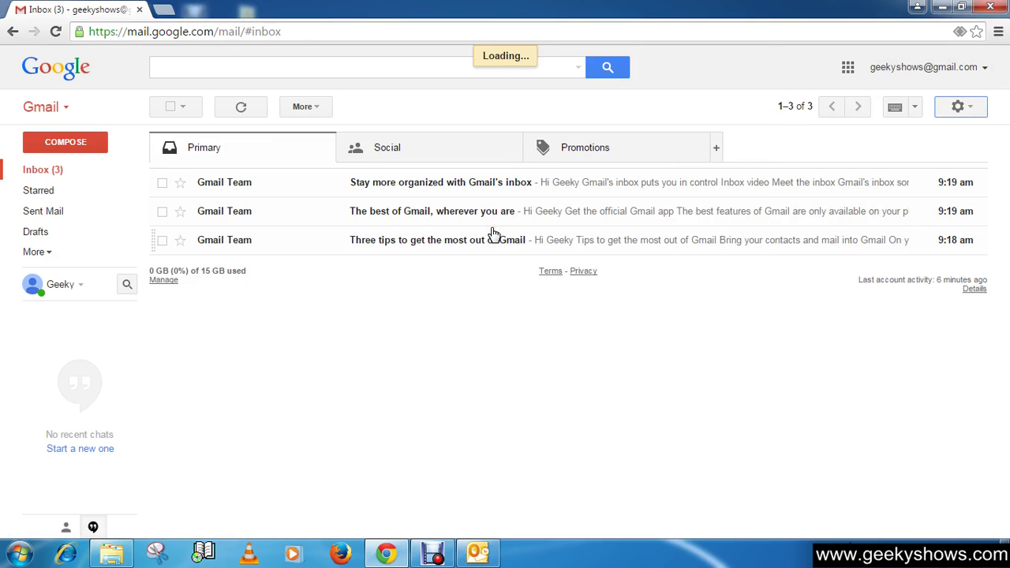
scroll(520, 366, down, 10)
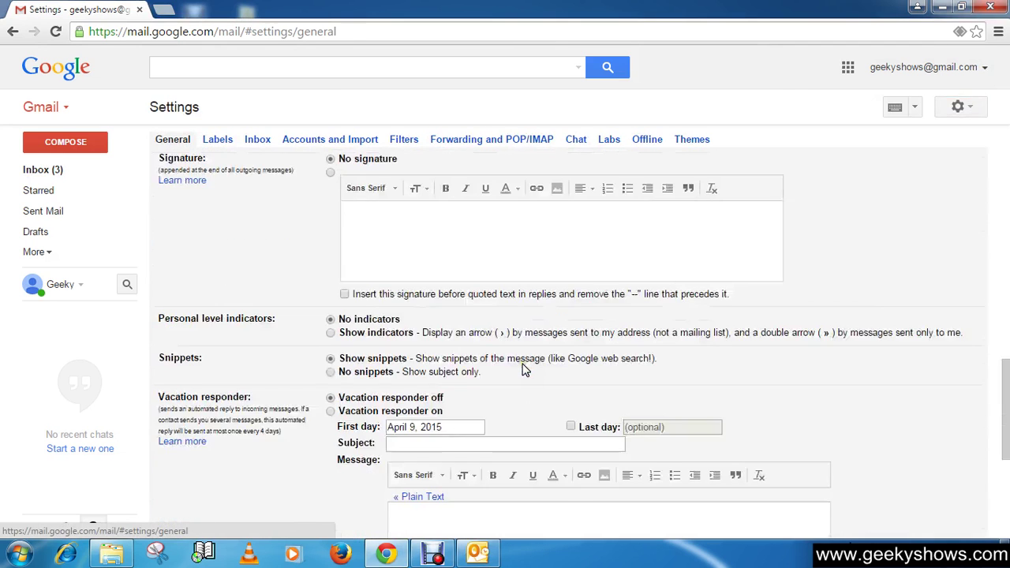
scroll(523, 368, down, 3)
scroll(523, 371, up, 4)
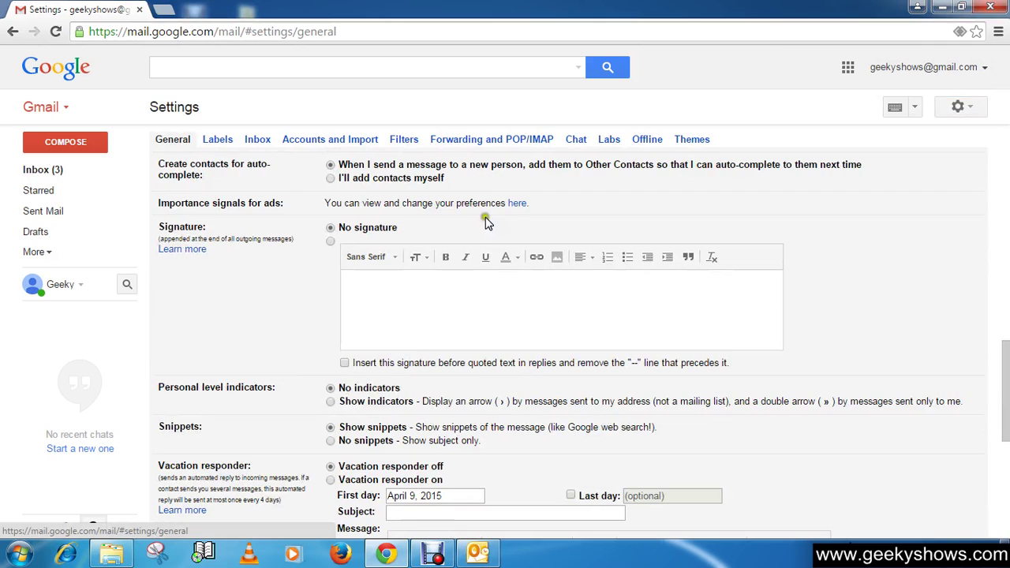
click(489, 140)
scroll(429, 283, down, 3)
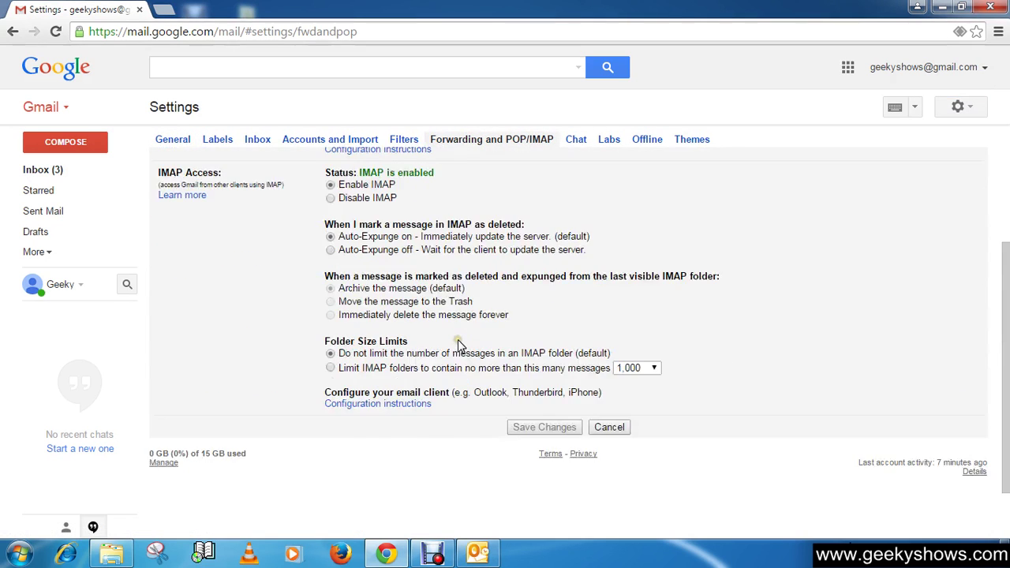
scroll(458, 345, up, 1)
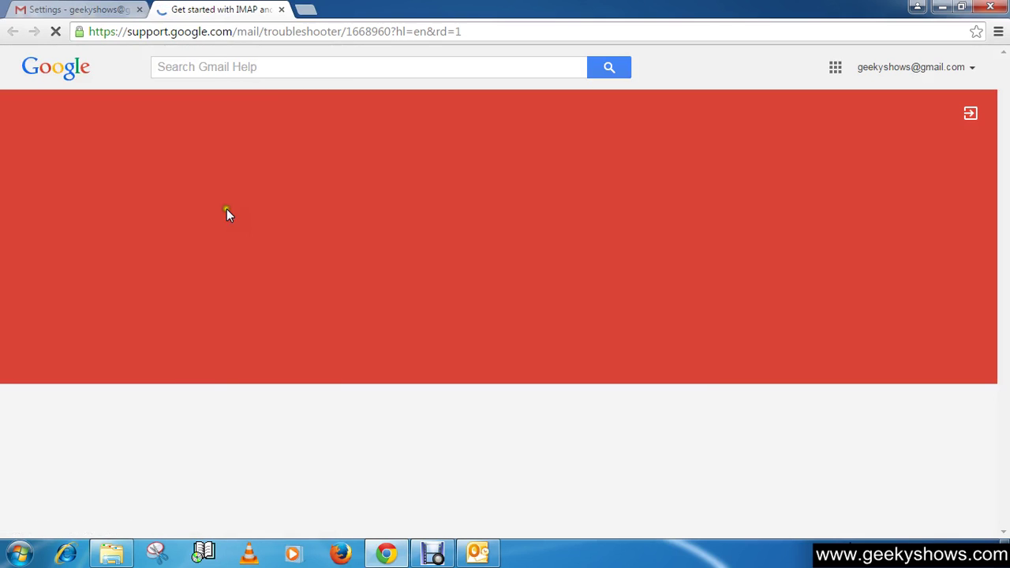
- Follow the Gmail Help IMAP instructions to the Outlook setup steps and server settings list
scroll(354, 379, down, 2)
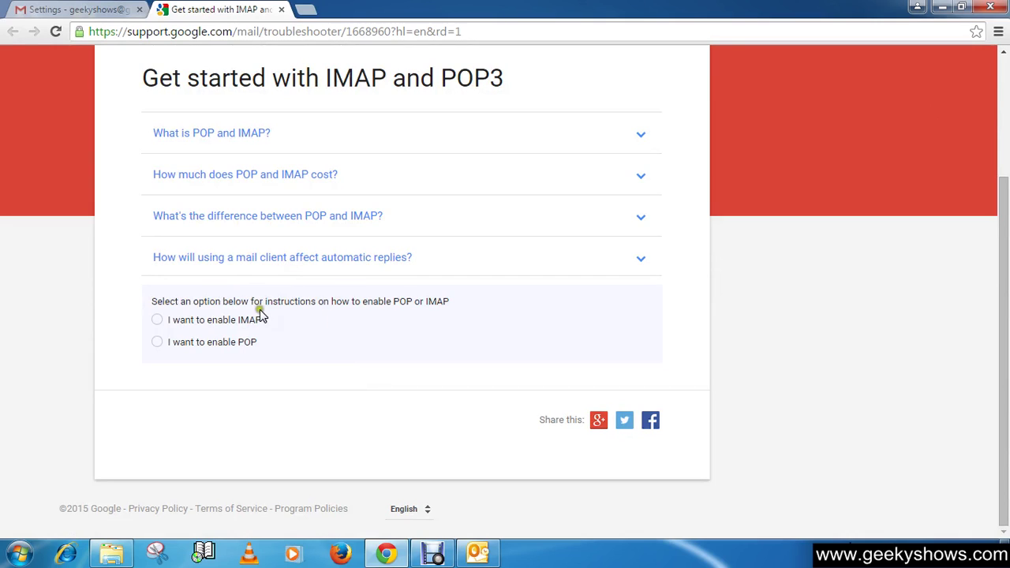
click(259, 342)
click(162, 319)
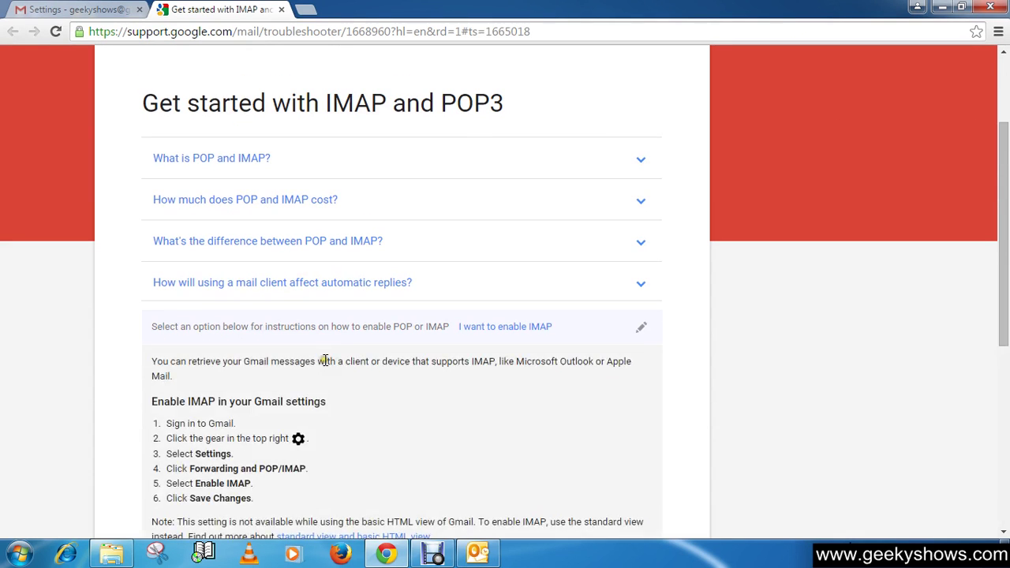
scroll(324, 358, down, 5)
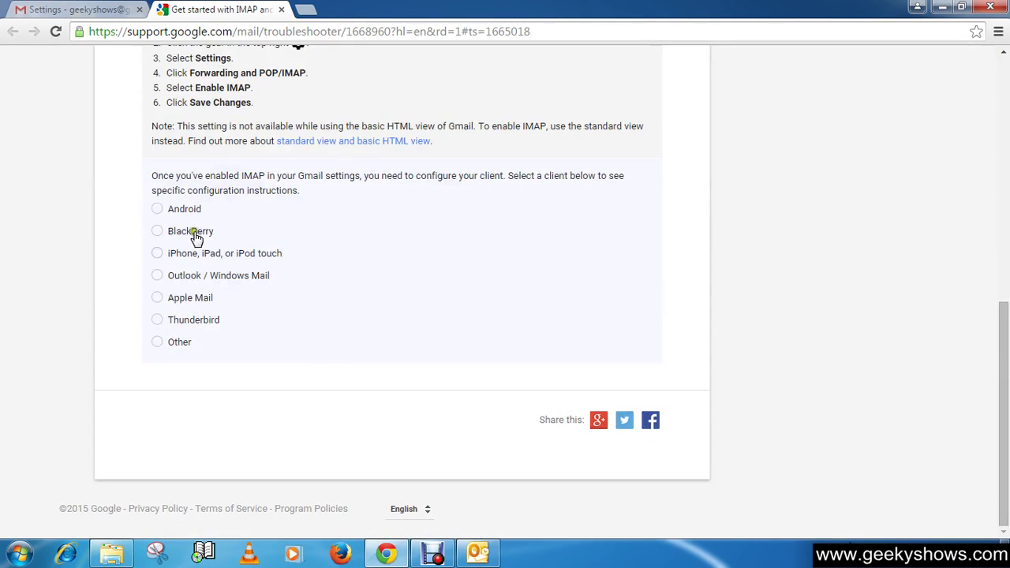
click(156, 276)
scroll(243, 300, down, 2)
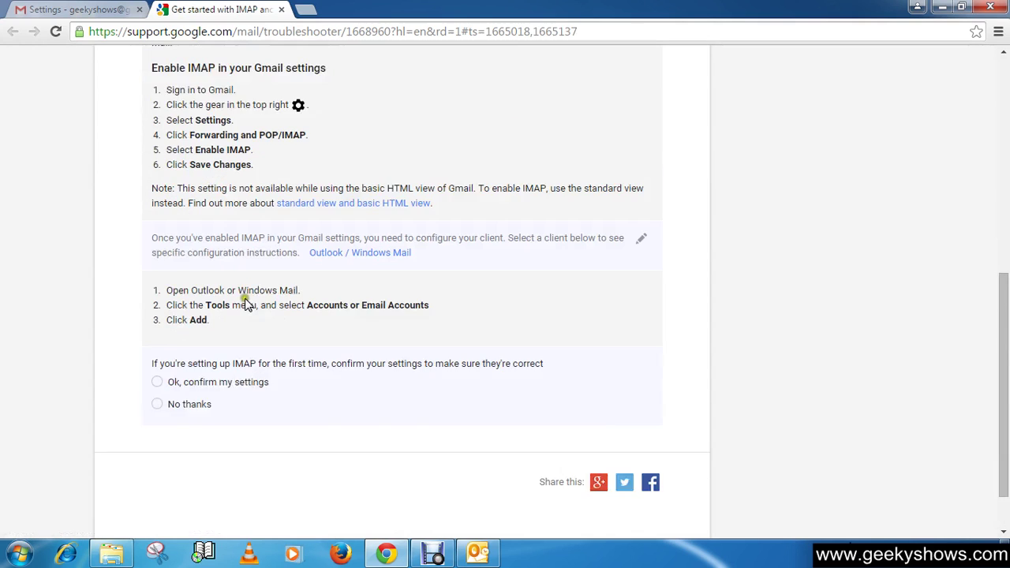
click(158, 394)
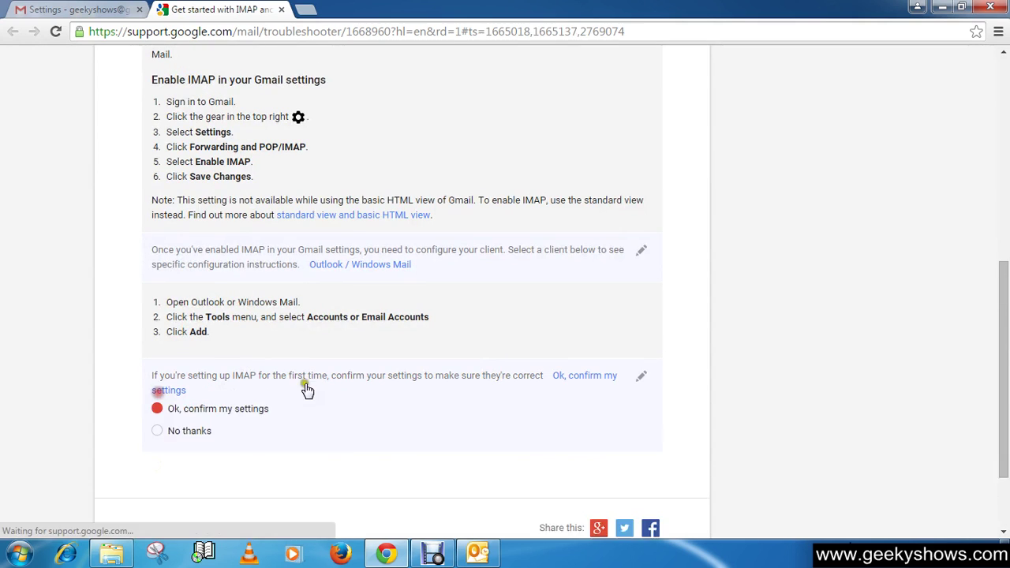
scroll(363, 370, down, 1)
scroll(365, 372, down, 5)
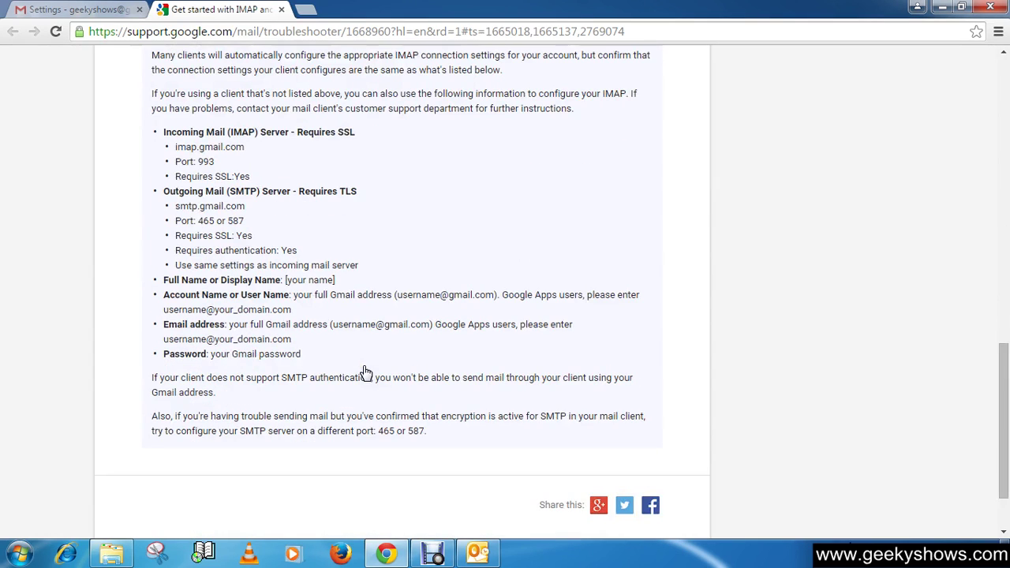
drag(166, 132, 272, 142)
click(237, 154)
click(177, 148)
drag(177, 147, 222, 148)
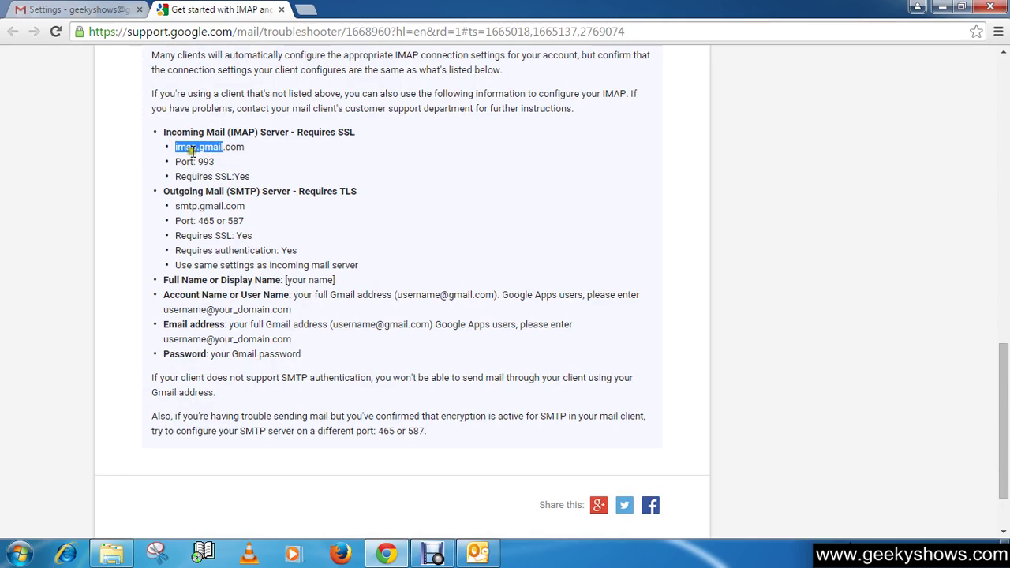
click(209, 158)
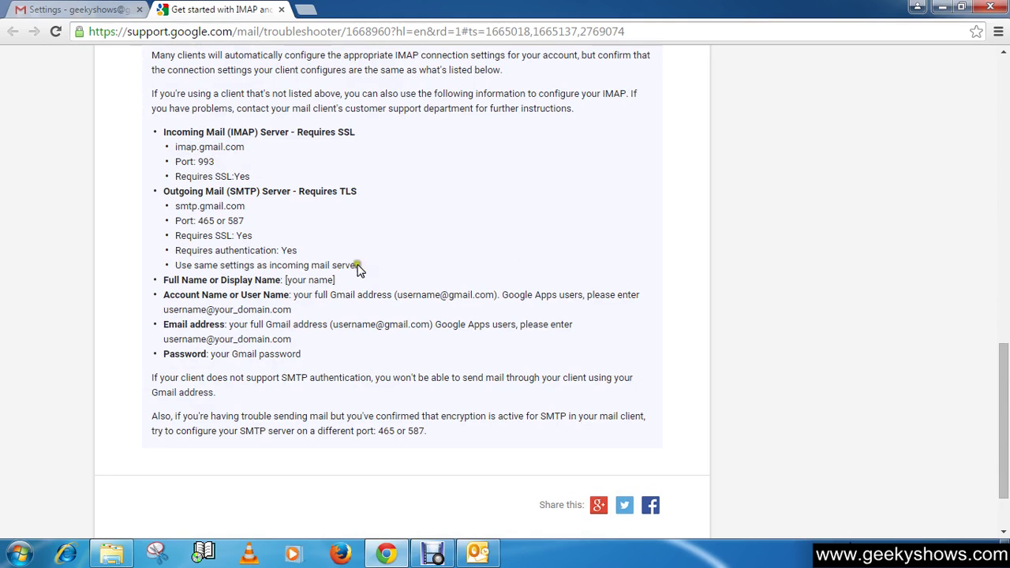
click(477, 555)
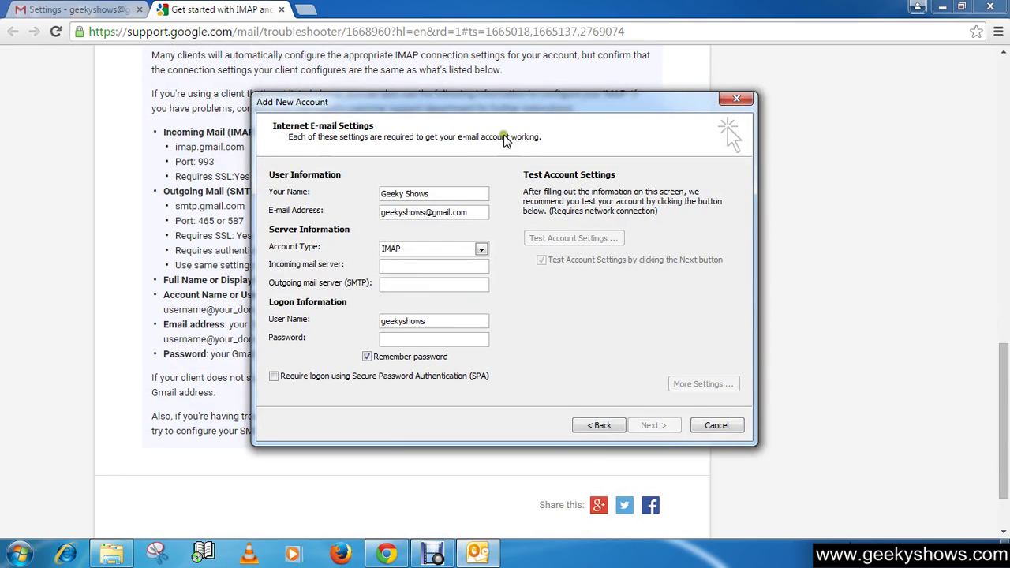
- Enter imap.gmail.com as the incoming server and smtp.gmail.com as the outgoing SMTP server
drag(487, 101, 646, 76)
click(567, 242)
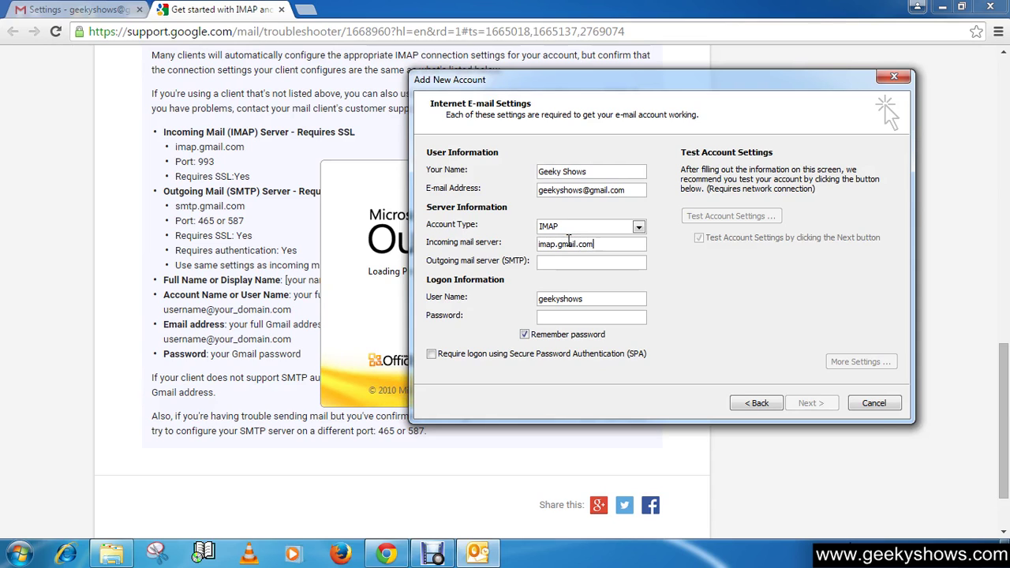
click(558, 260)
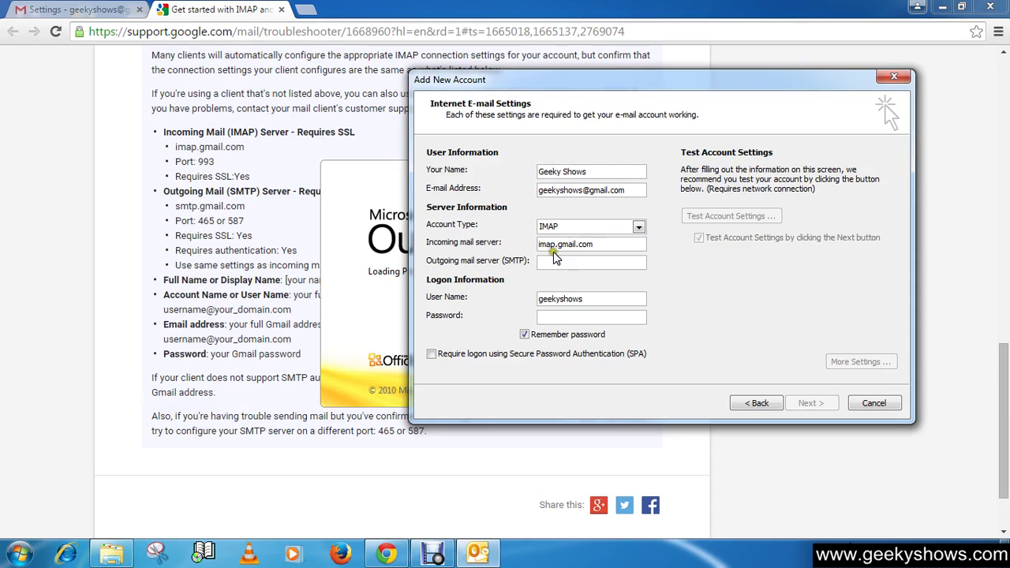
click(561, 262)
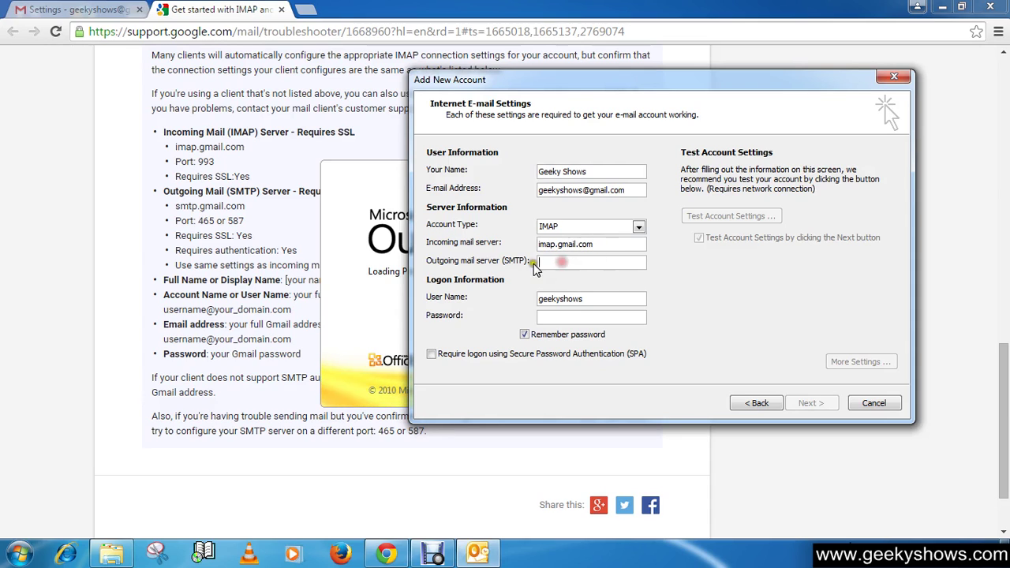
click(585, 262)
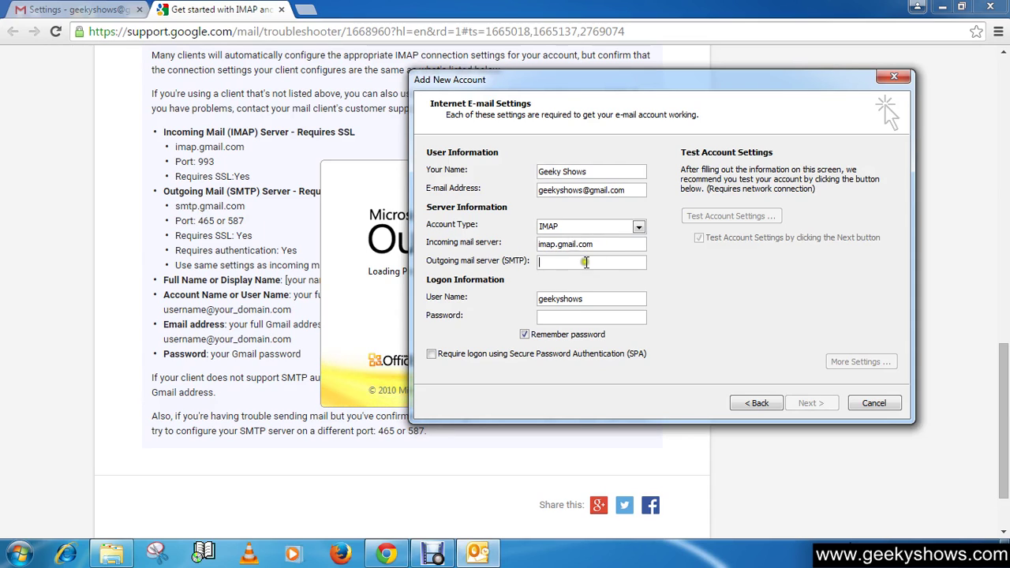
text(smtp.gmail.com)
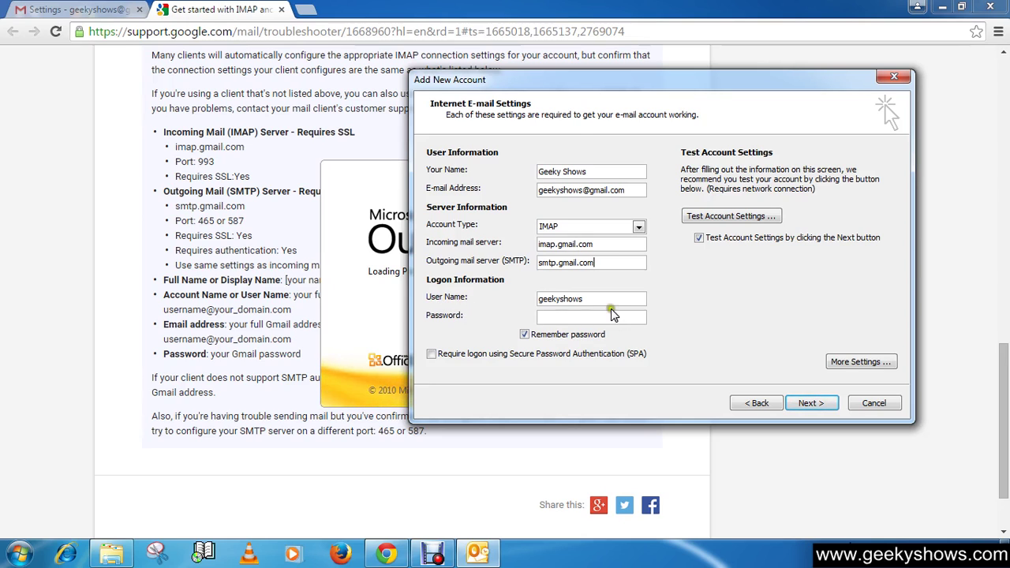
- Change User Name to the full Gmail address and type the account password
click(592, 299)
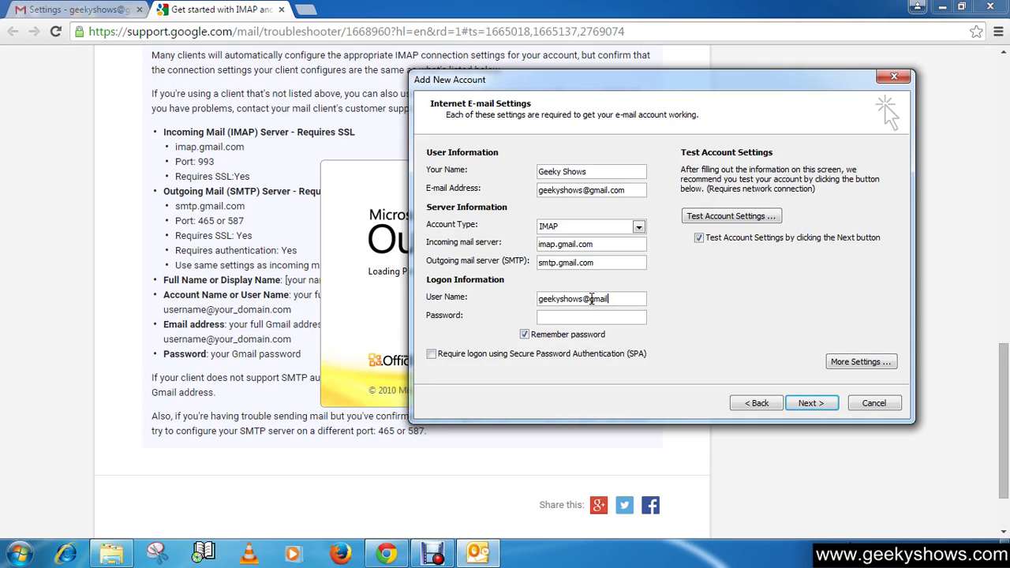
text(com)
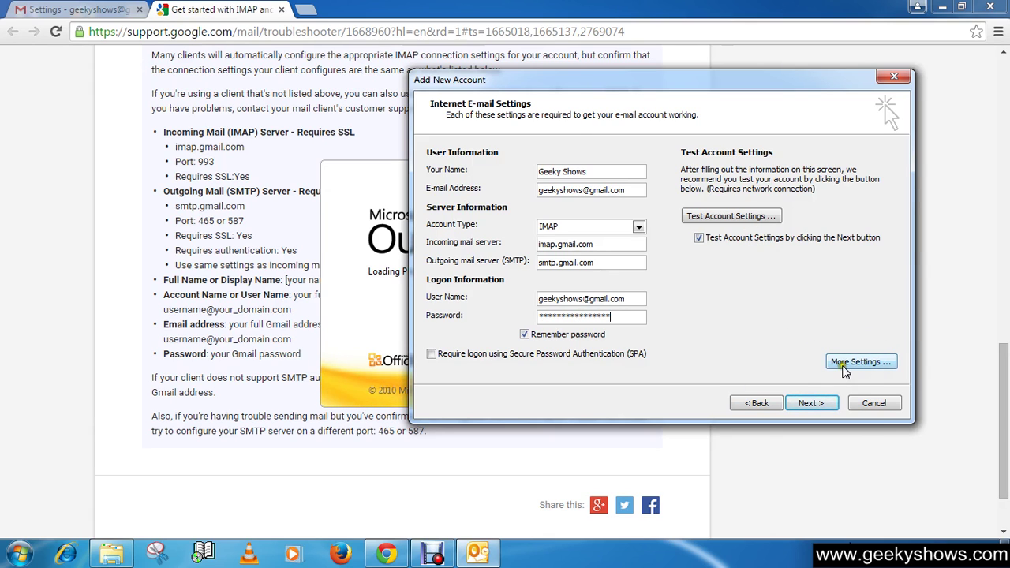
- In More Settings, require authentication for the outgoing SMTP server
click(874, 363)
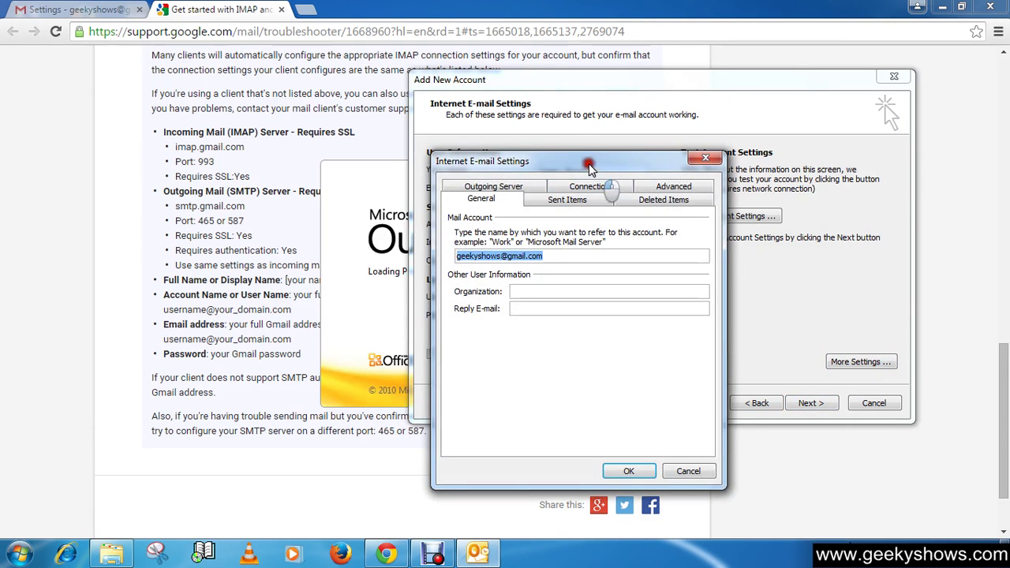
drag(591, 164, 566, 101)
click(467, 118)
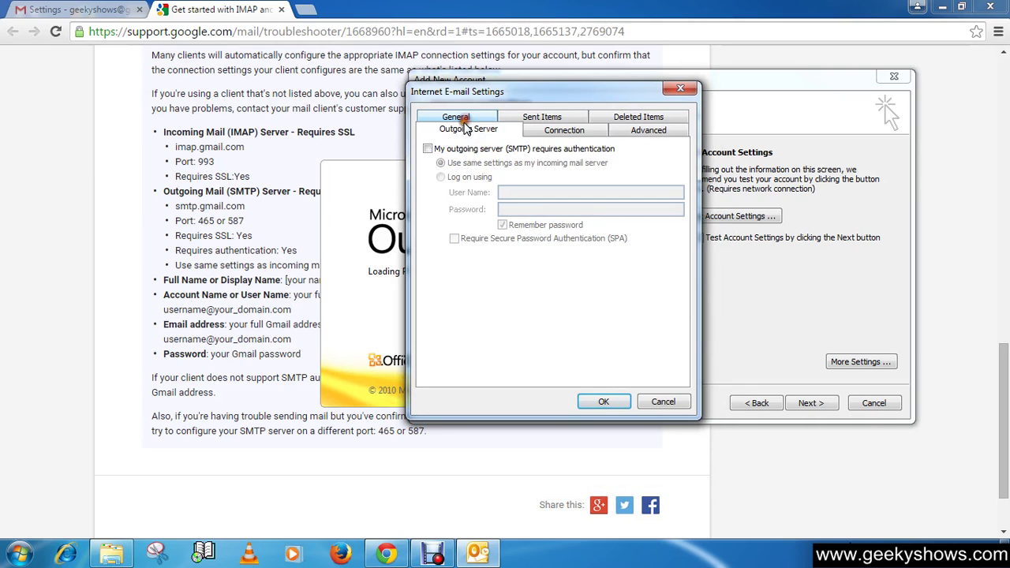
click(428, 149)
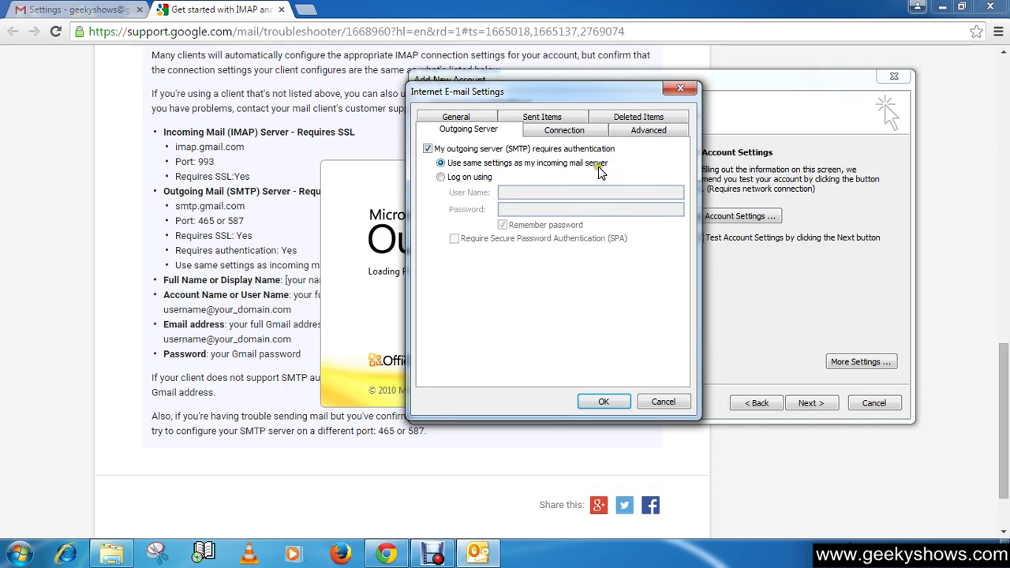
- Set incoming port 993 and outgoing port 465, both with SSL encryption
click(636, 134)
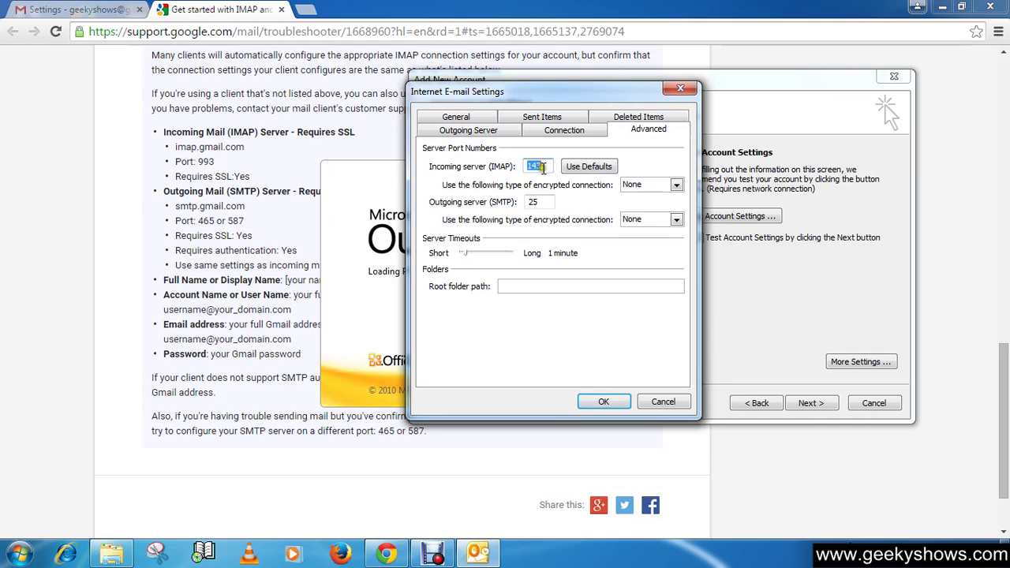
click(546, 166)
drag(547, 167, 525, 162)
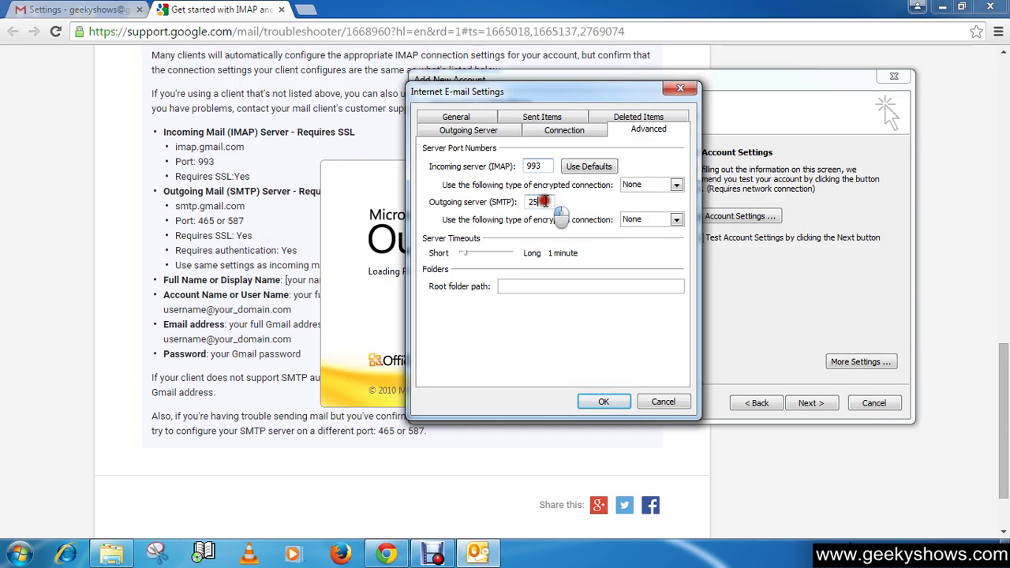
drag(552, 203, 489, 204)
text(46)
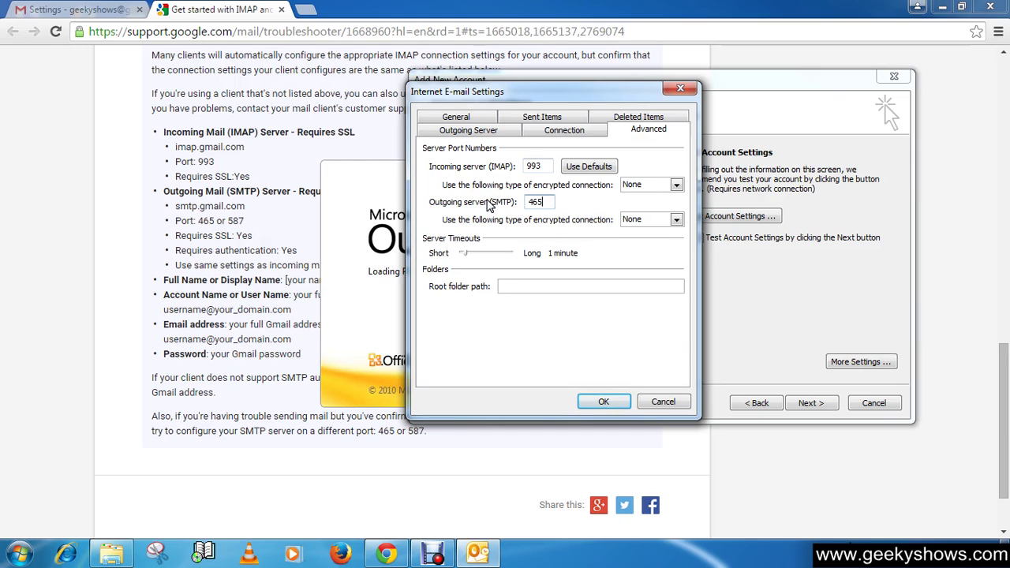
click(664, 186)
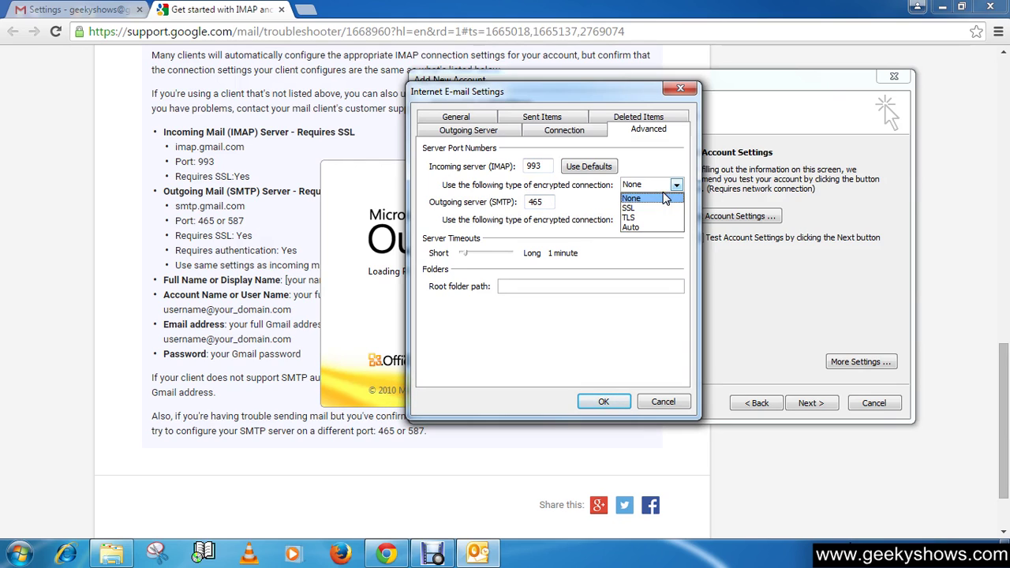
click(648, 209)
click(651, 219)
click(641, 245)
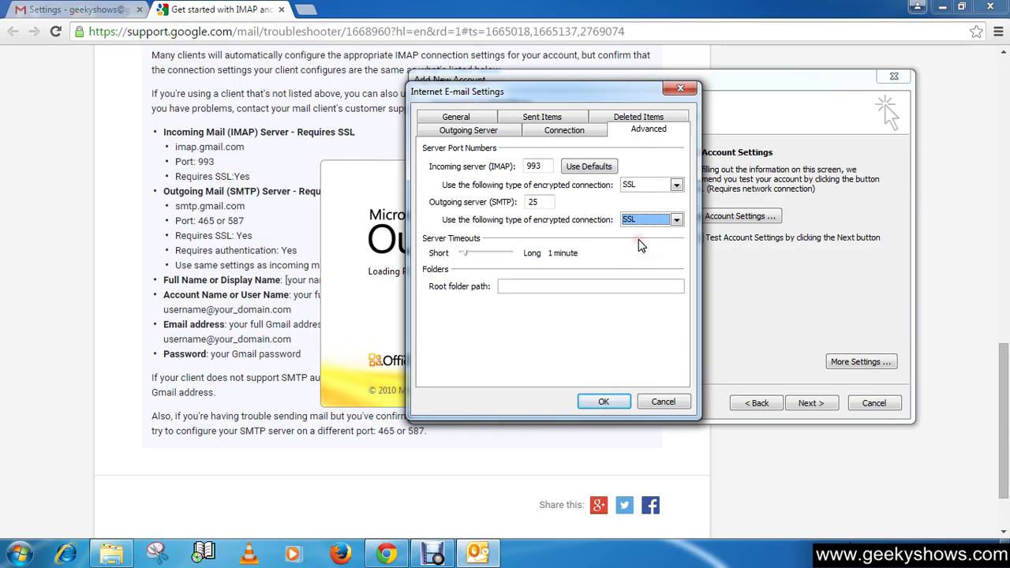
drag(546, 203, 495, 203)
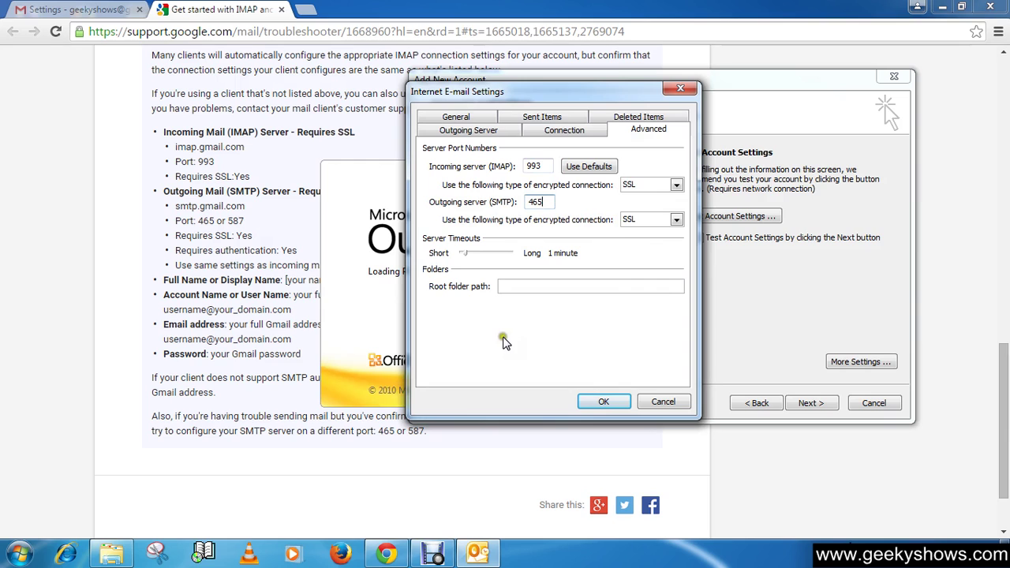
- Save the extra settings, pass Test Account Settings, and advance to the Congratulations page
click(604, 402)
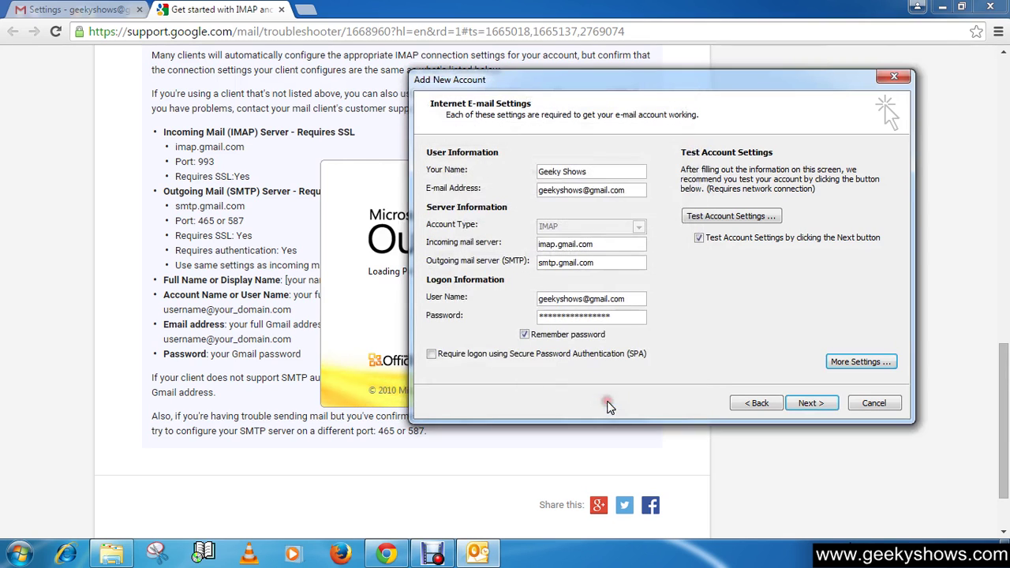
click(732, 218)
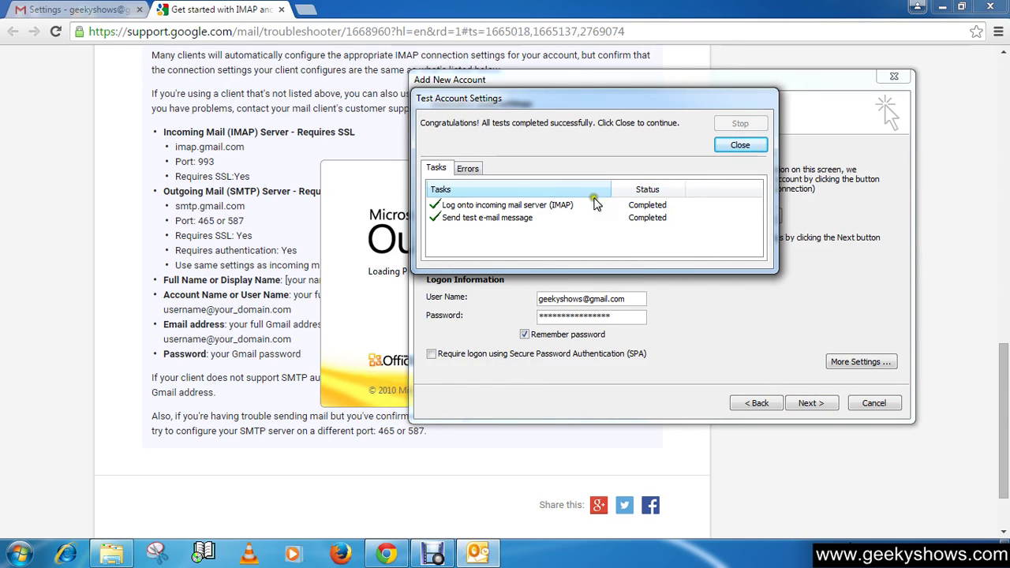
click(739, 145)
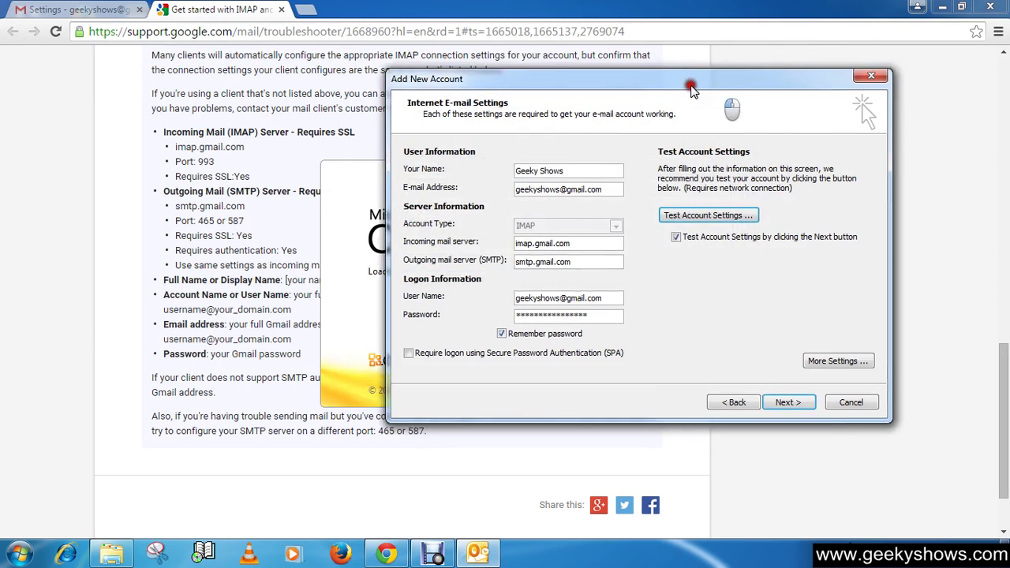
click(724, 387)
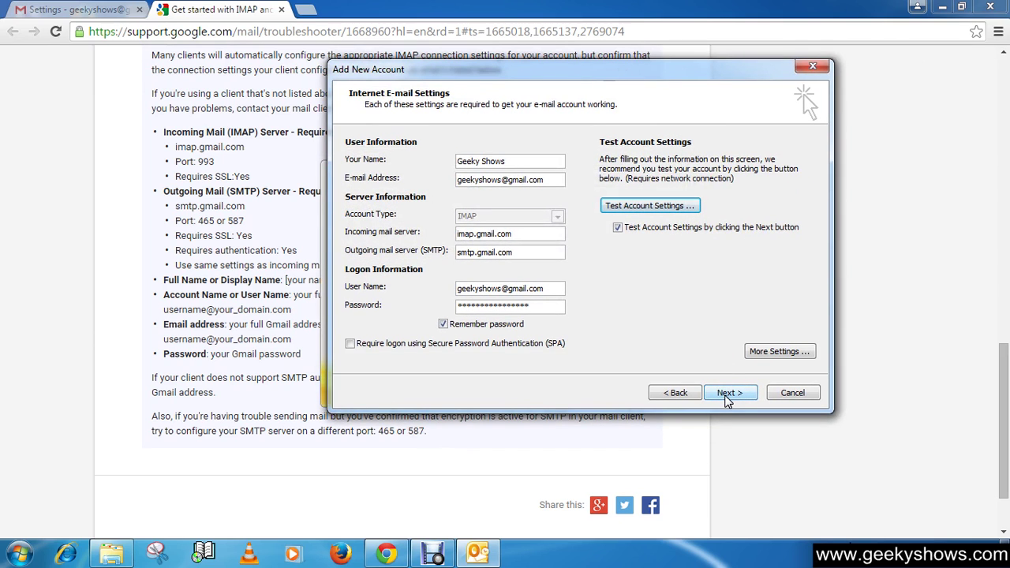
click(726, 399)
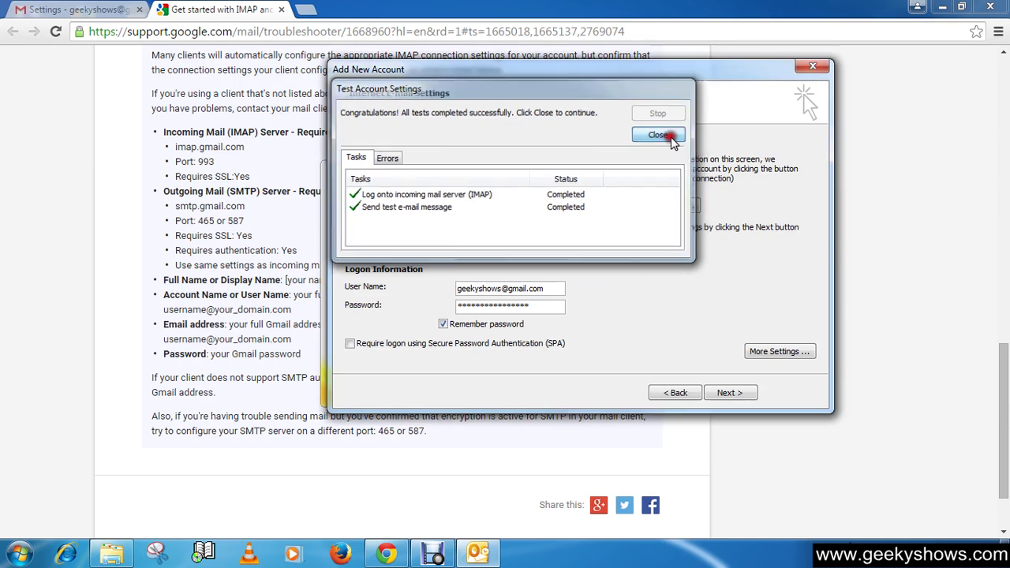
click(671, 136)
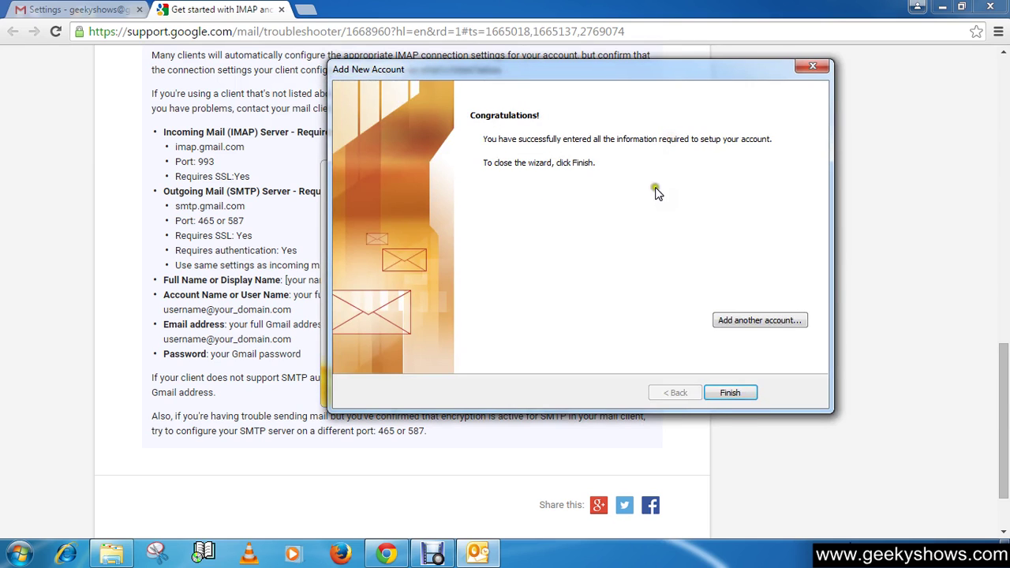
- Finish the account wizard so Outlook opens on the Gmail Inbox with its 5 messages
click(730, 392)
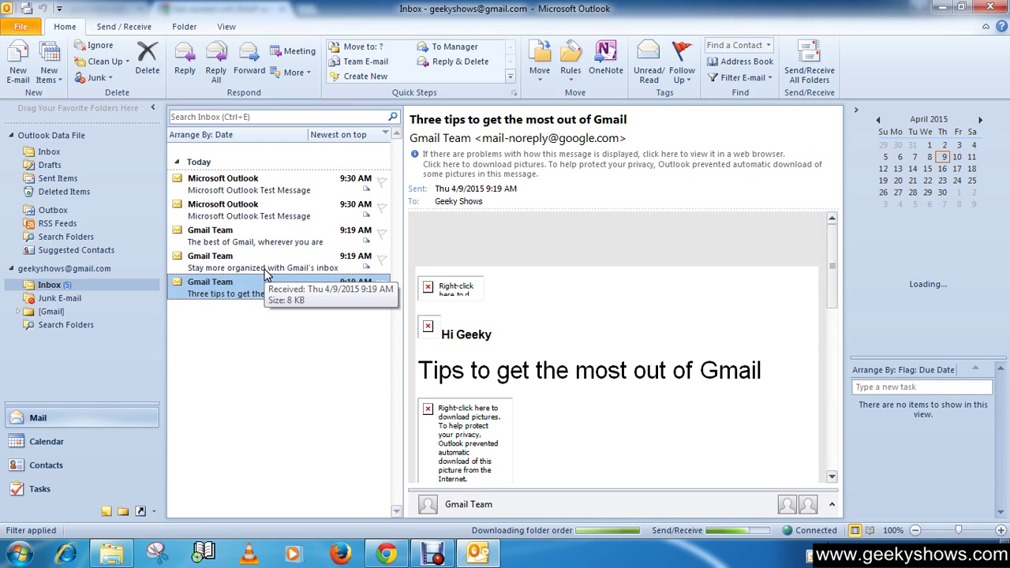
- Read the Gmail message 'The best of Gmail', then the Microsoft Outlook Test Message
click(241, 244)
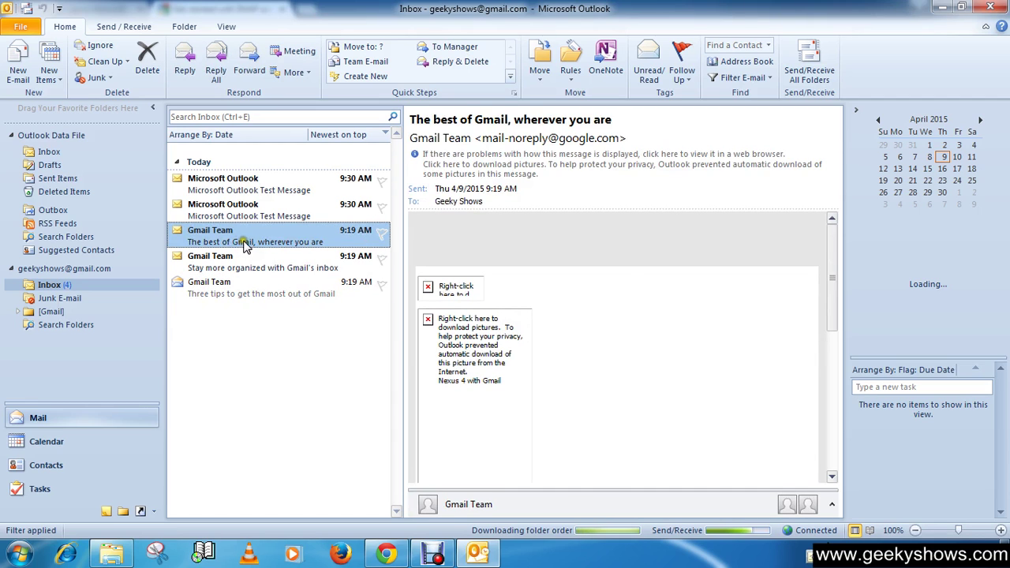
click(254, 217)
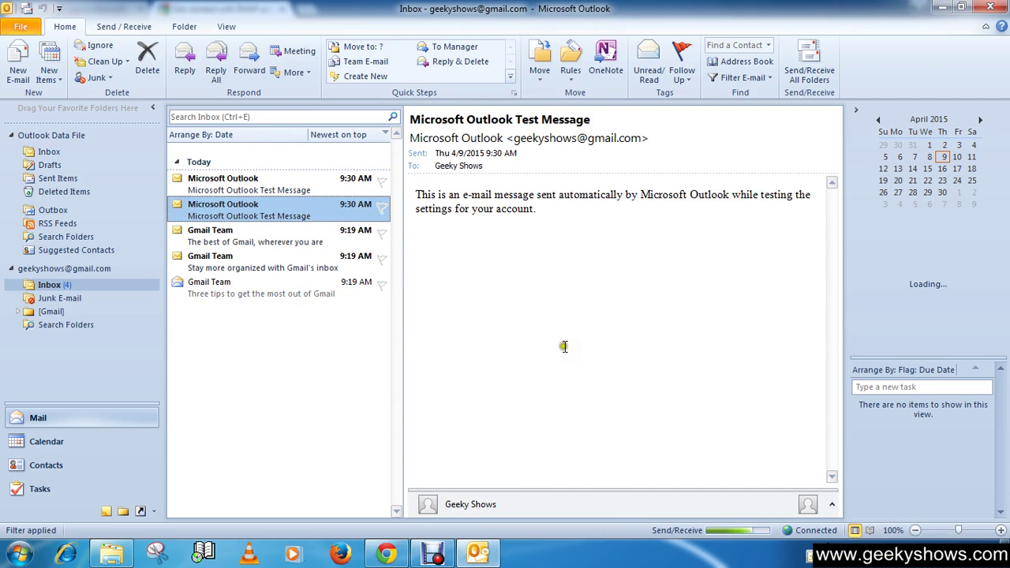